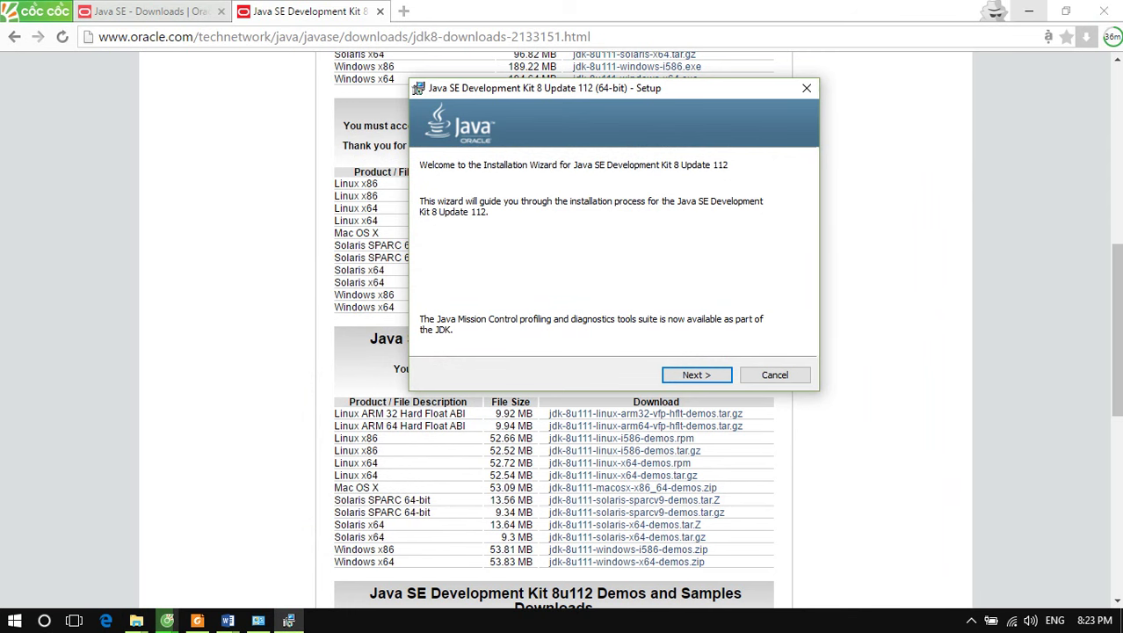
# Install Java SE Development Kit 8 Update 112 with the default features, keeping the default JDK and JRE destination folders.
pyautogui.click(1028, 11)
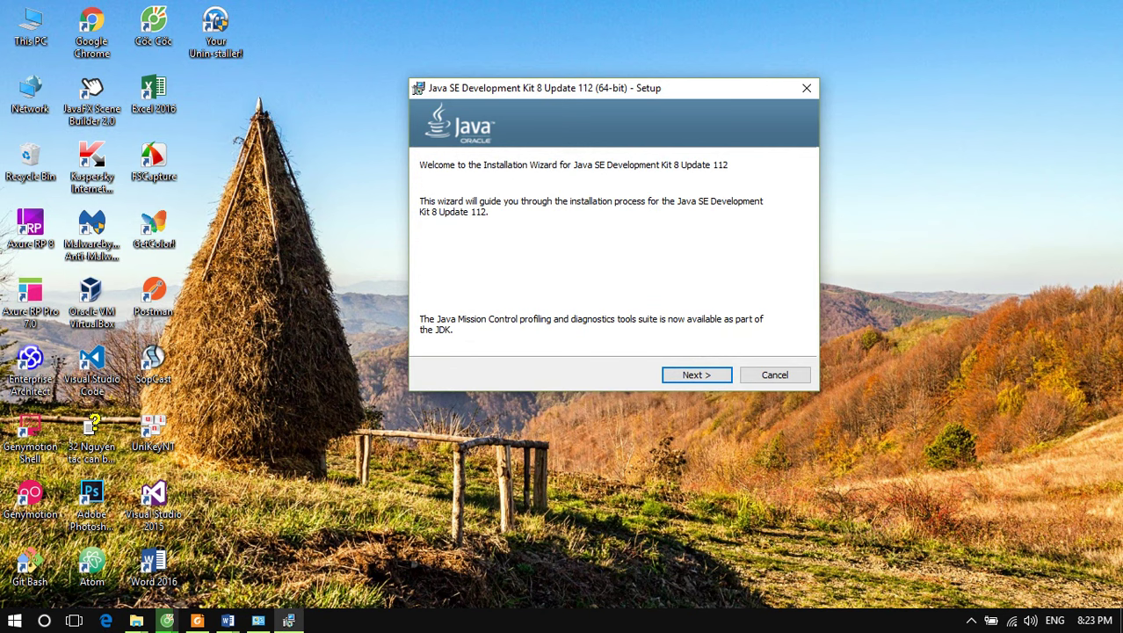
pyautogui.press('Return')
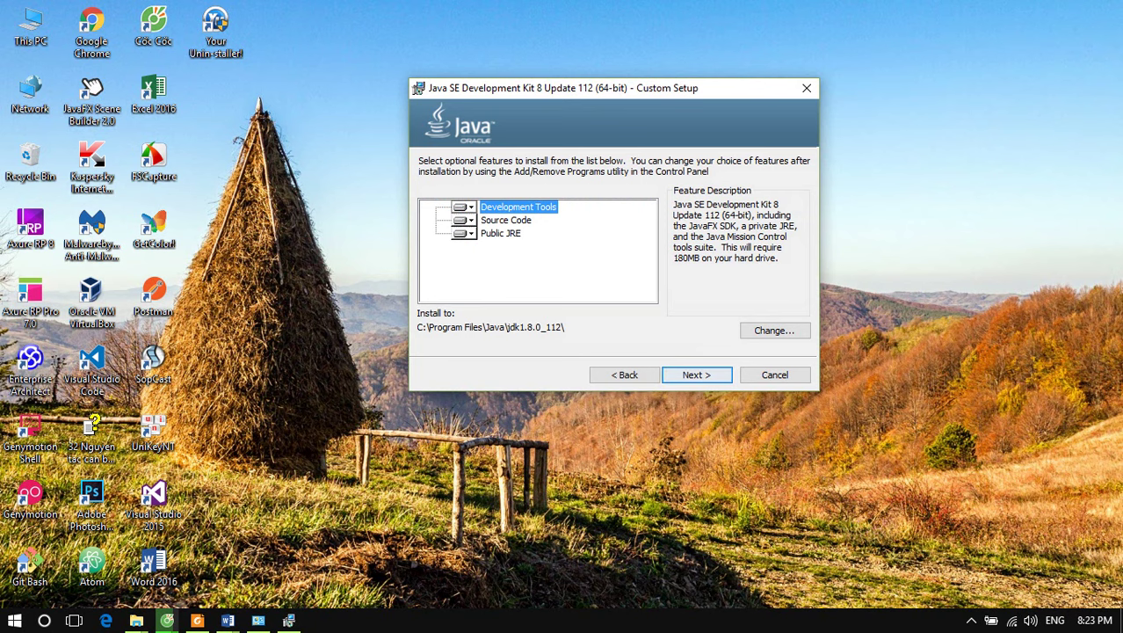
pyautogui.click(774, 330)
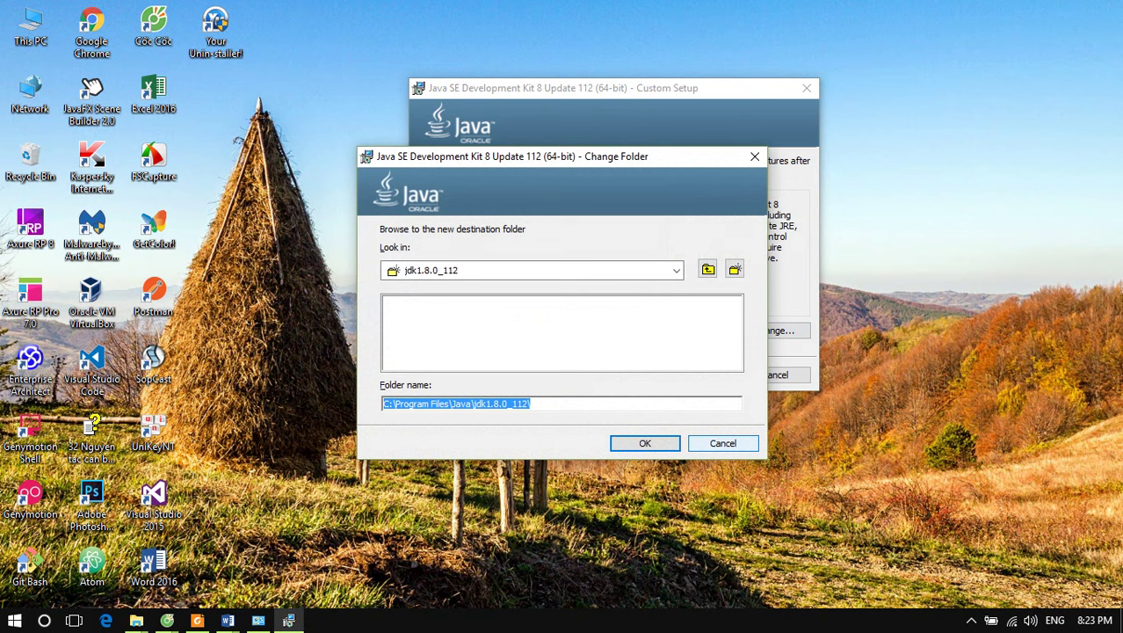
pyautogui.click(723, 443)
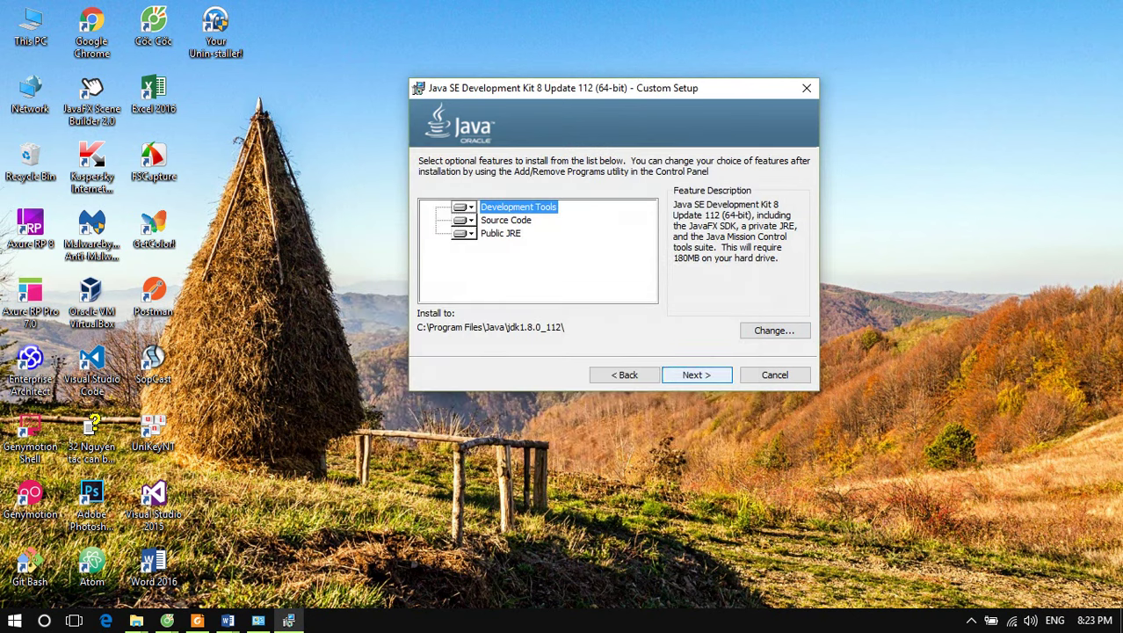
pyautogui.click(696, 374)
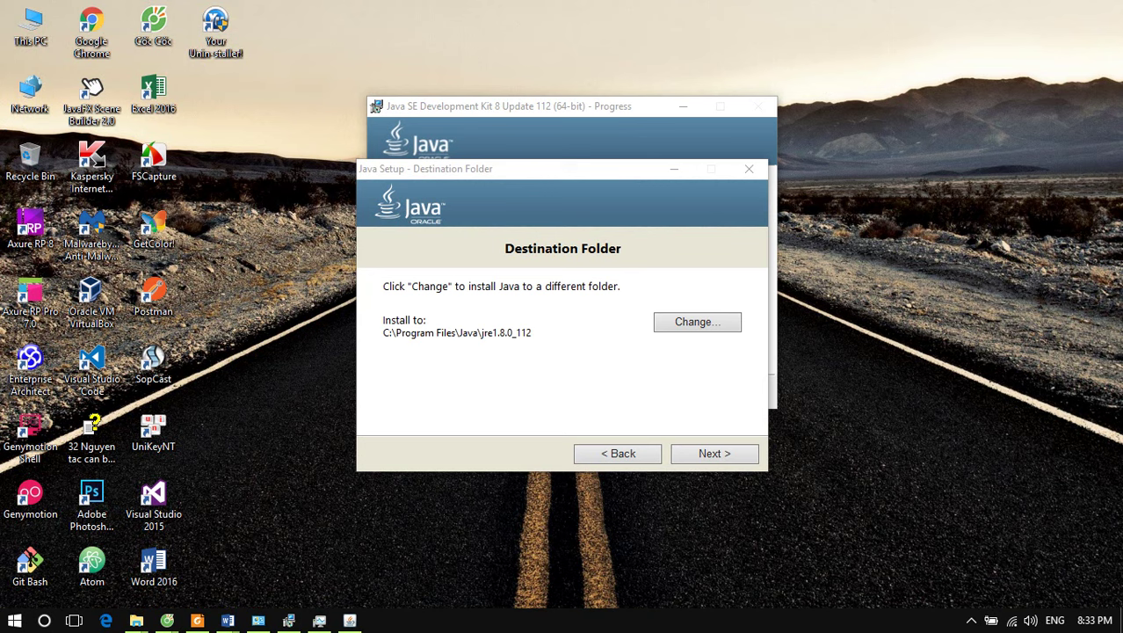
pyautogui.click(714, 453)
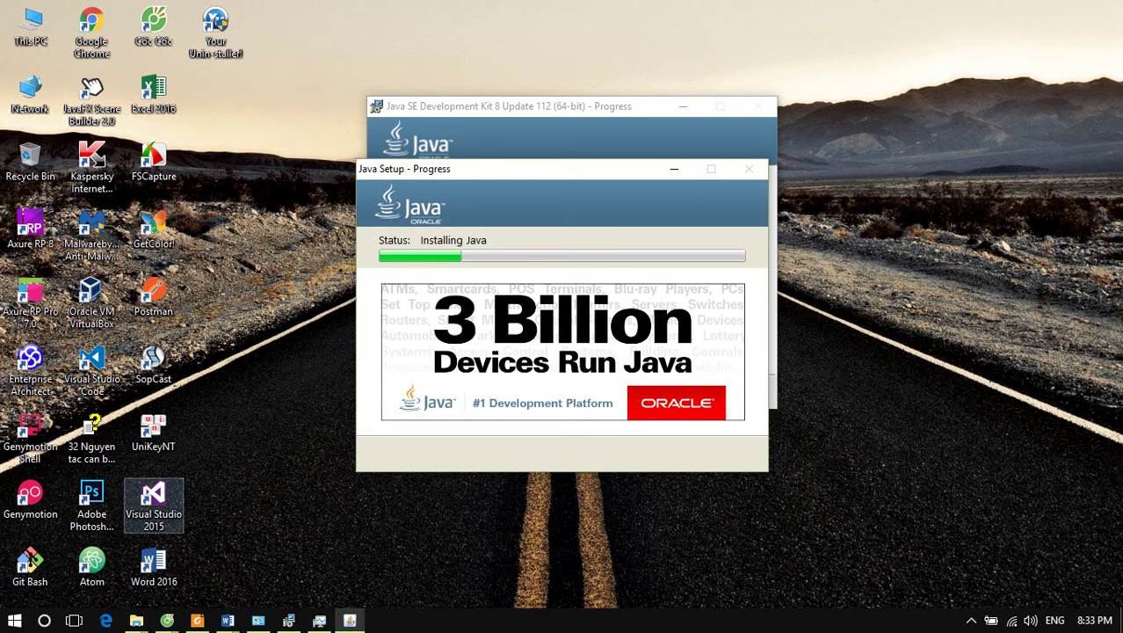
# Open the System control panel window and minimize both Java setup windows, moving the System window into clear view.
pyautogui.rightClick(14, 620)
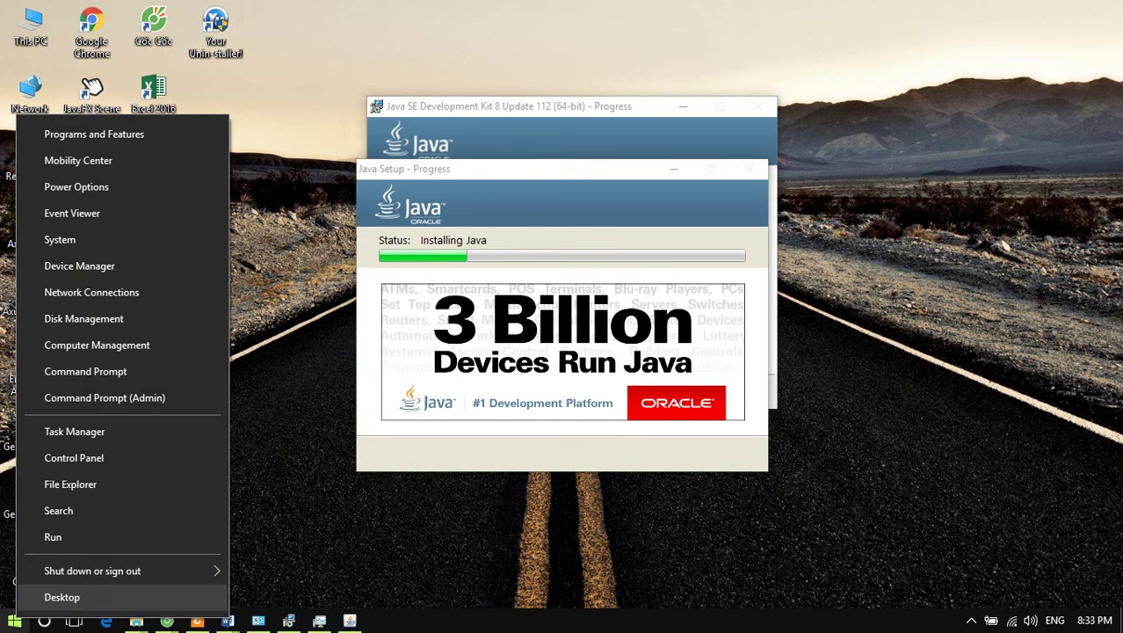
pyautogui.click(55, 239)
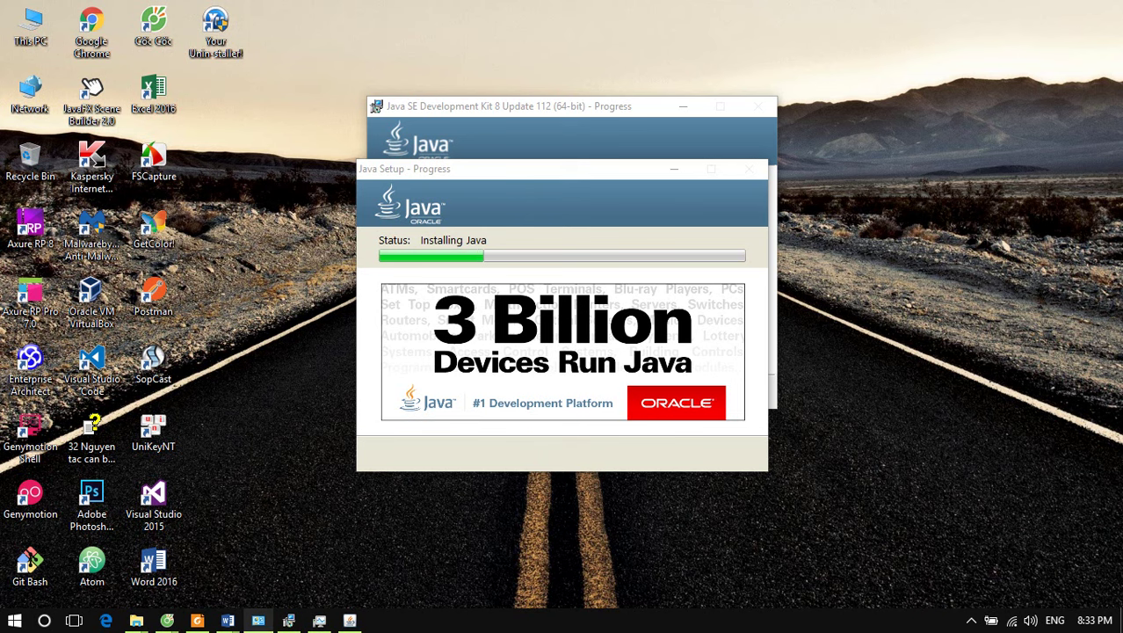
pyautogui.click(259, 620)
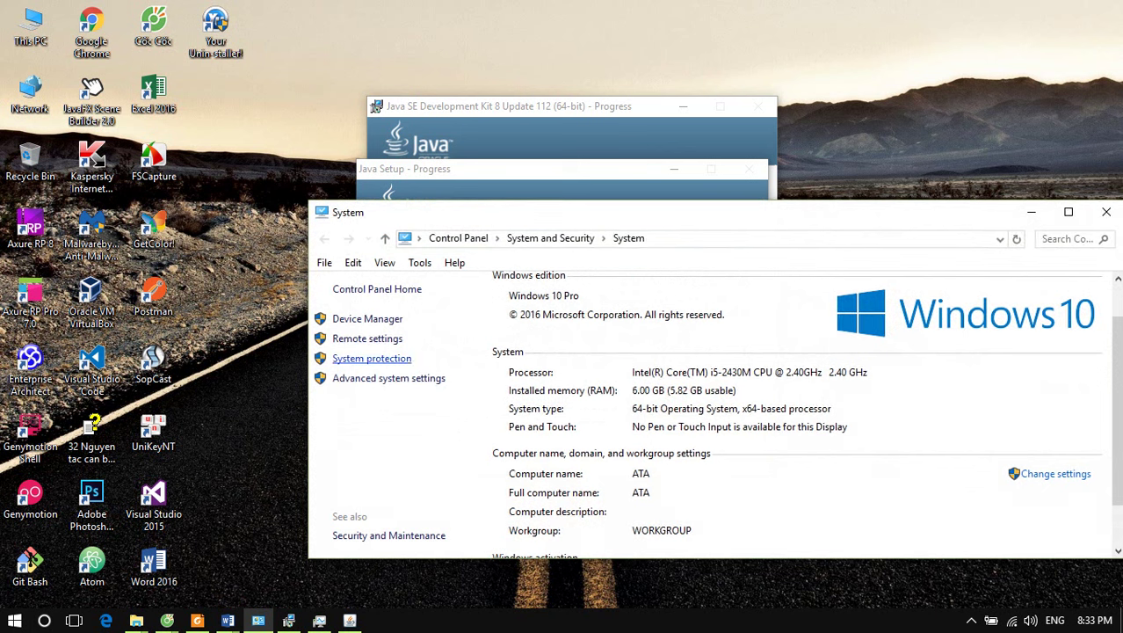
pyautogui.moveTo(667, 212); pyautogui.dragTo(470, 335)
pyautogui.click(674, 169)
pyautogui.click(683, 106)
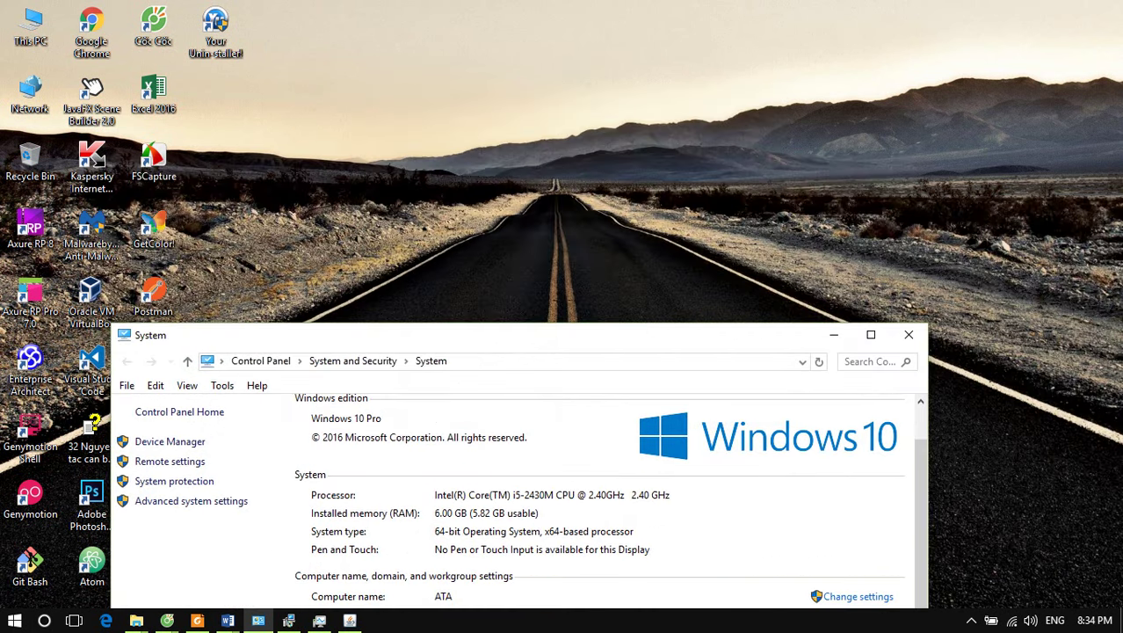
pyautogui.moveTo(553, 335); pyautogui.dragTo(618, 74)
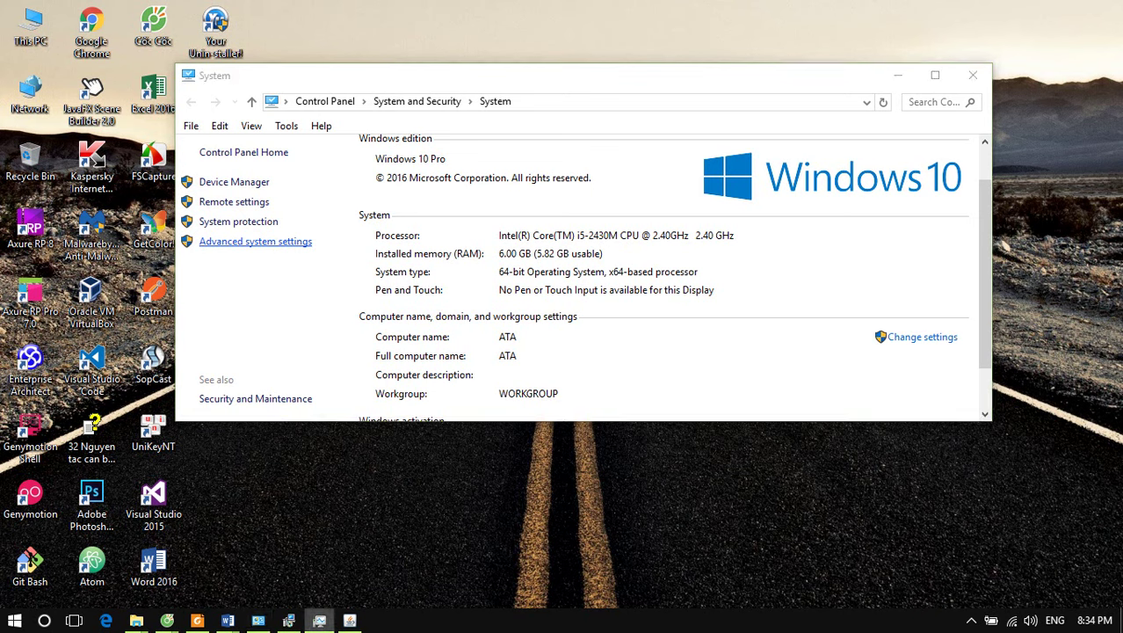
# Check the Java installation progress and minimize the setup window again.
pyautogui.rightClick(319, 620)
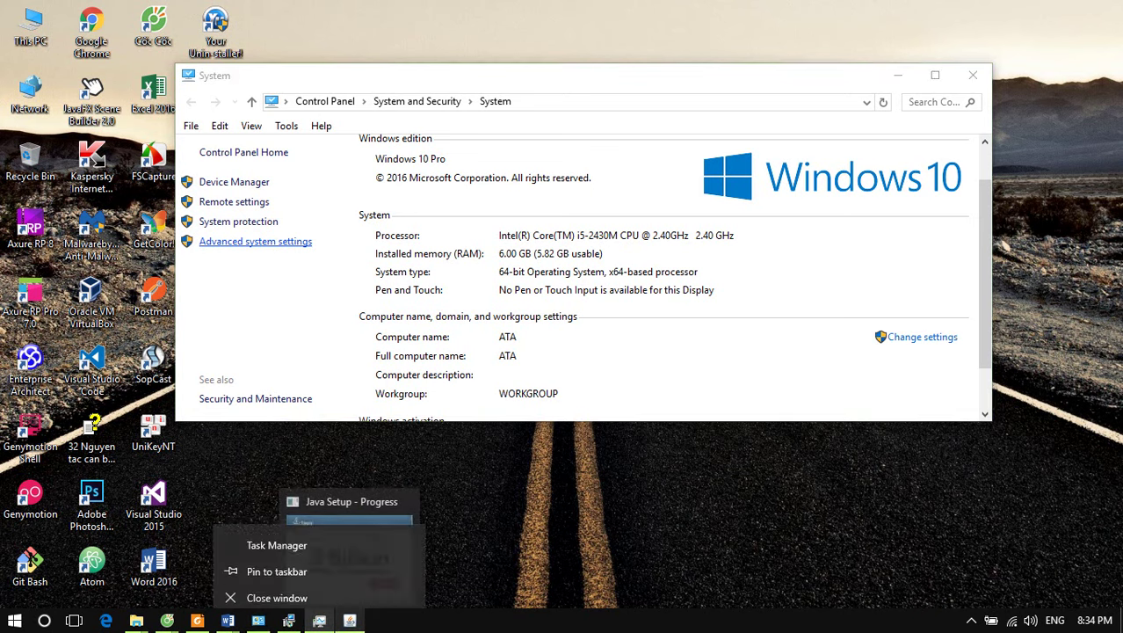
pyautogui.click(348, 499)
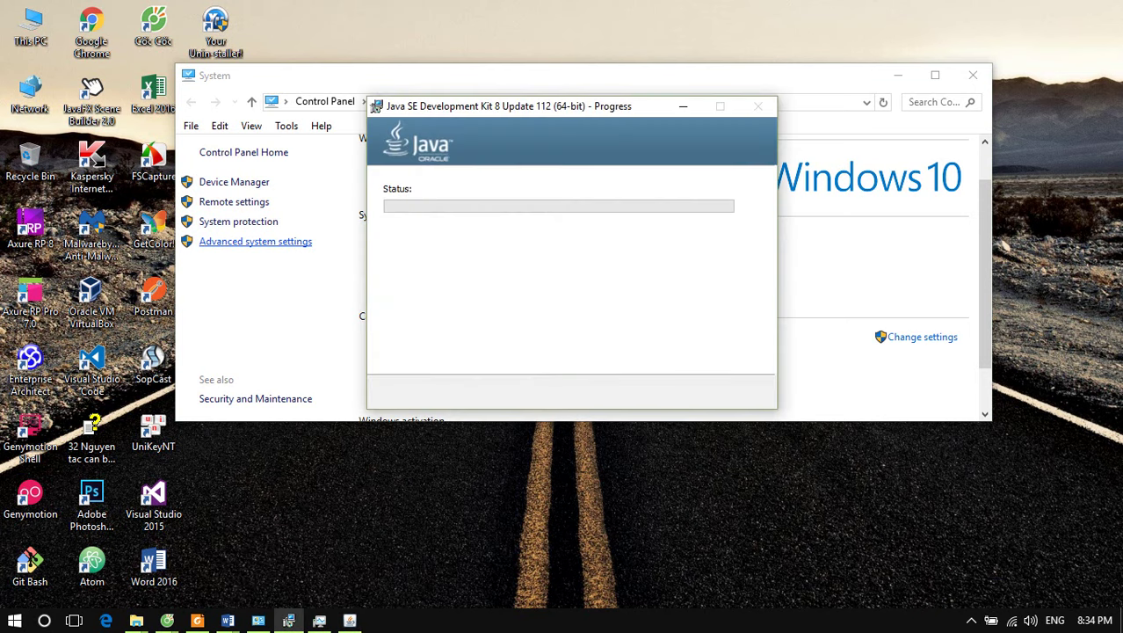
pyautogui.click(683, 105)
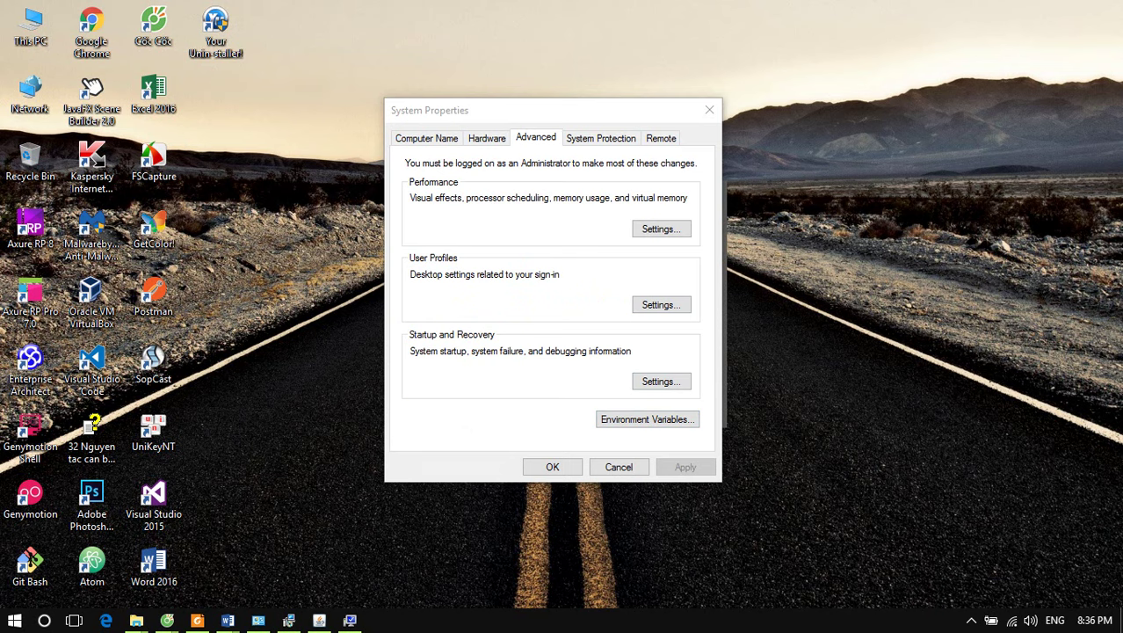
# Open the environment variables from the advanced system properties and start a new user variable.
pyautogui.click(648, 419)
pyautogui.press('Return')
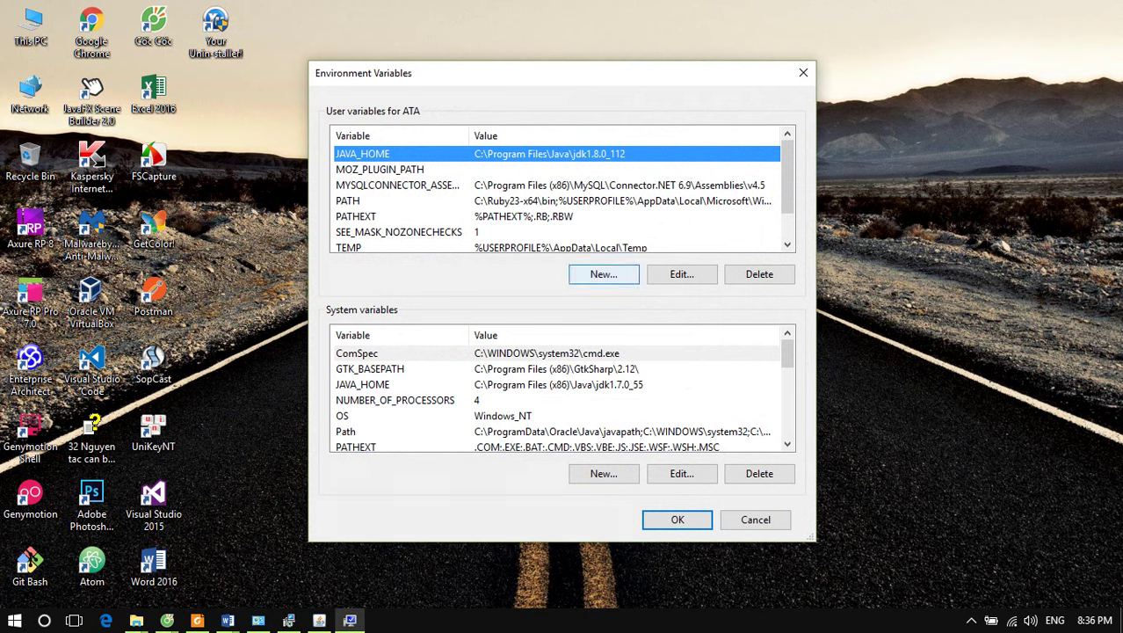
pyautogui.click(604, 274)
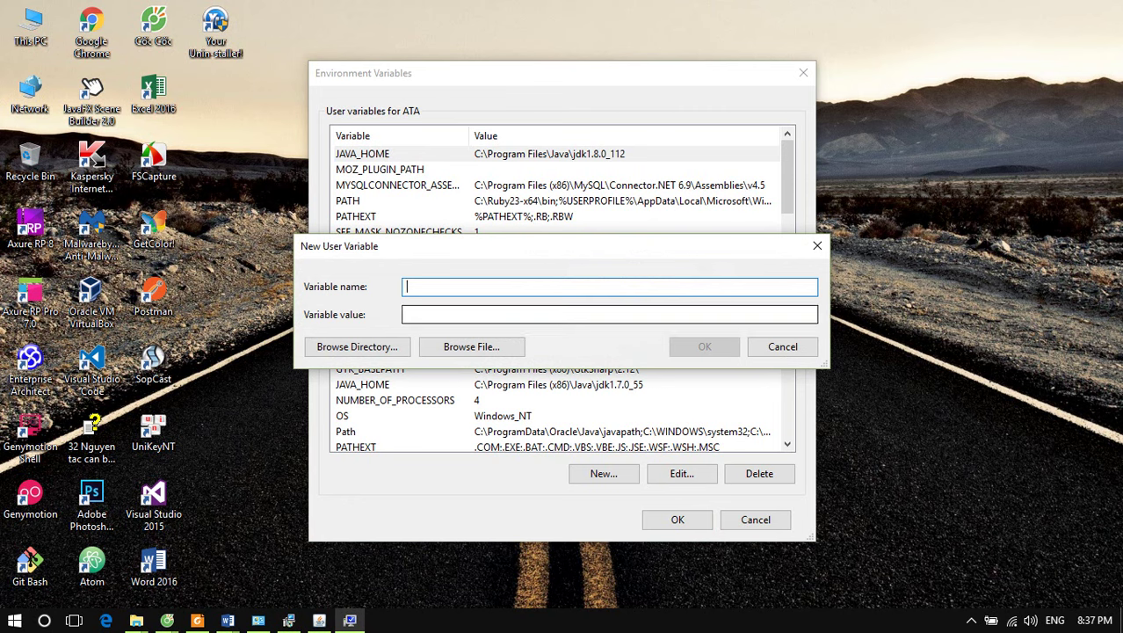
pyautogui.click(407, 314)
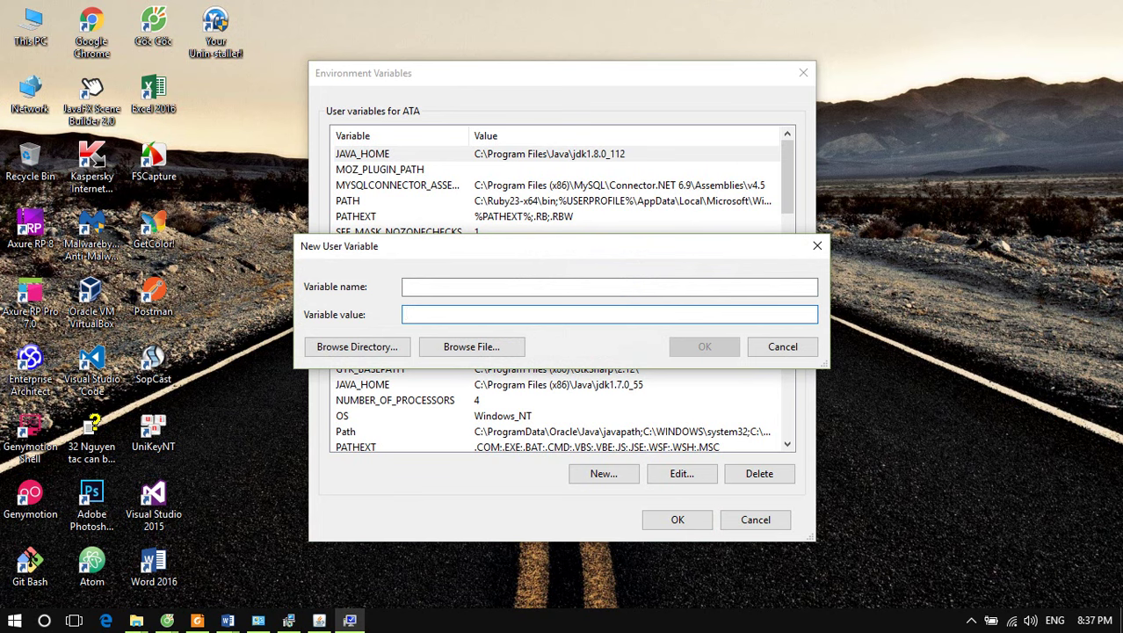
# Browse to the jdk1.8.0_112 folder under C:\Program Files\Java in File Explorer and copy its full path.
pyautogui.click(137, 620)
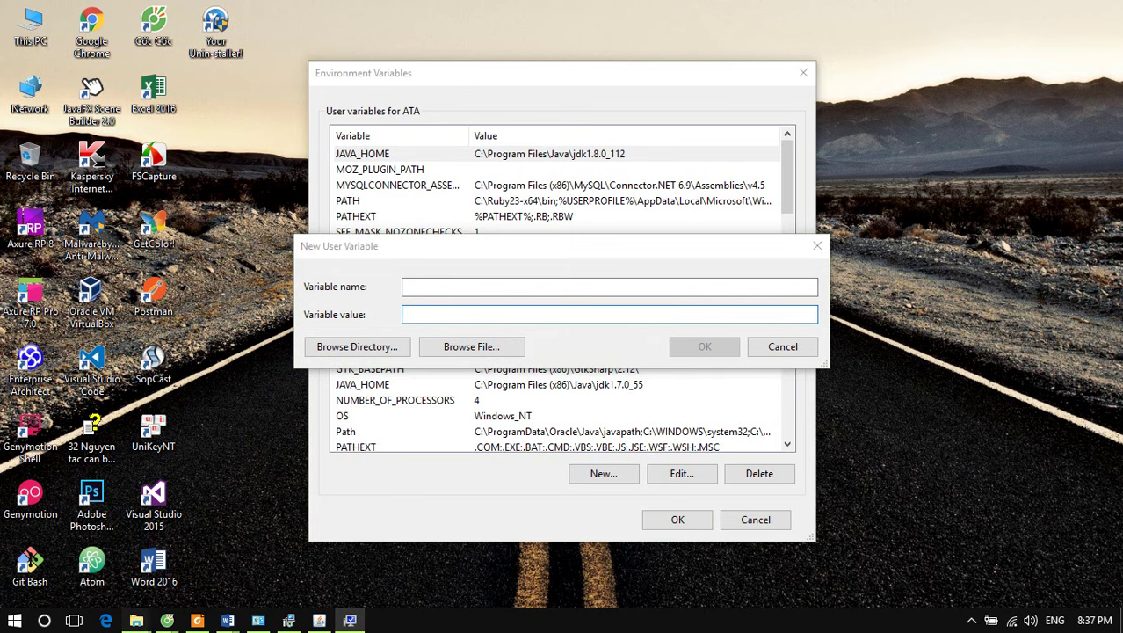
pyautogui.moveTo(136, 620)
pyautogui.click(35, 514)
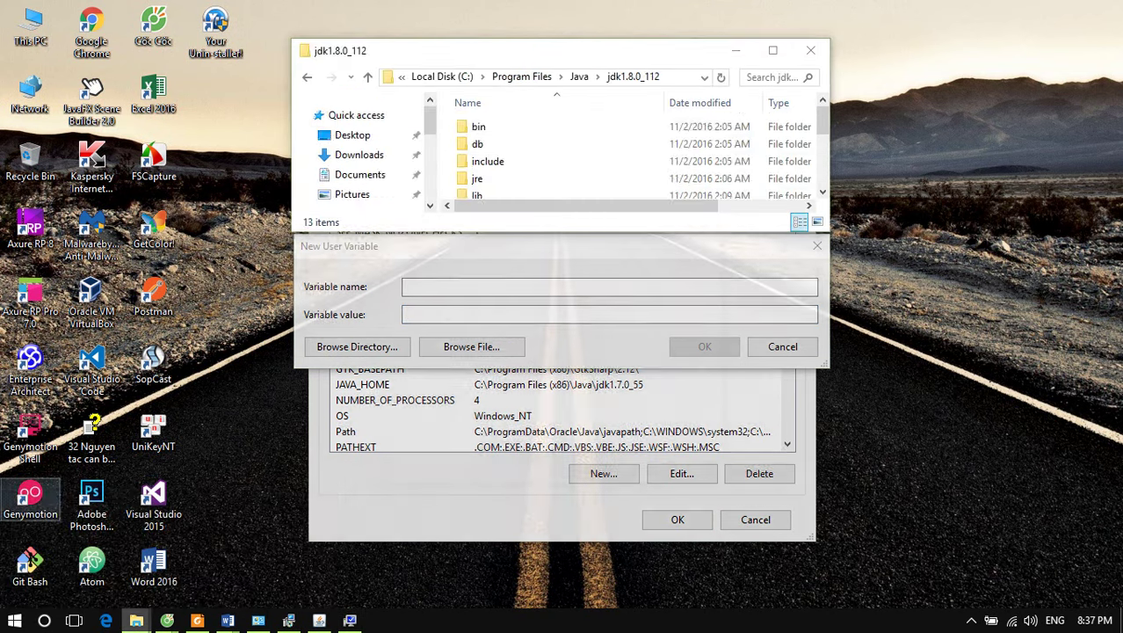
pyautogui.hotkey('alt', 'Up')
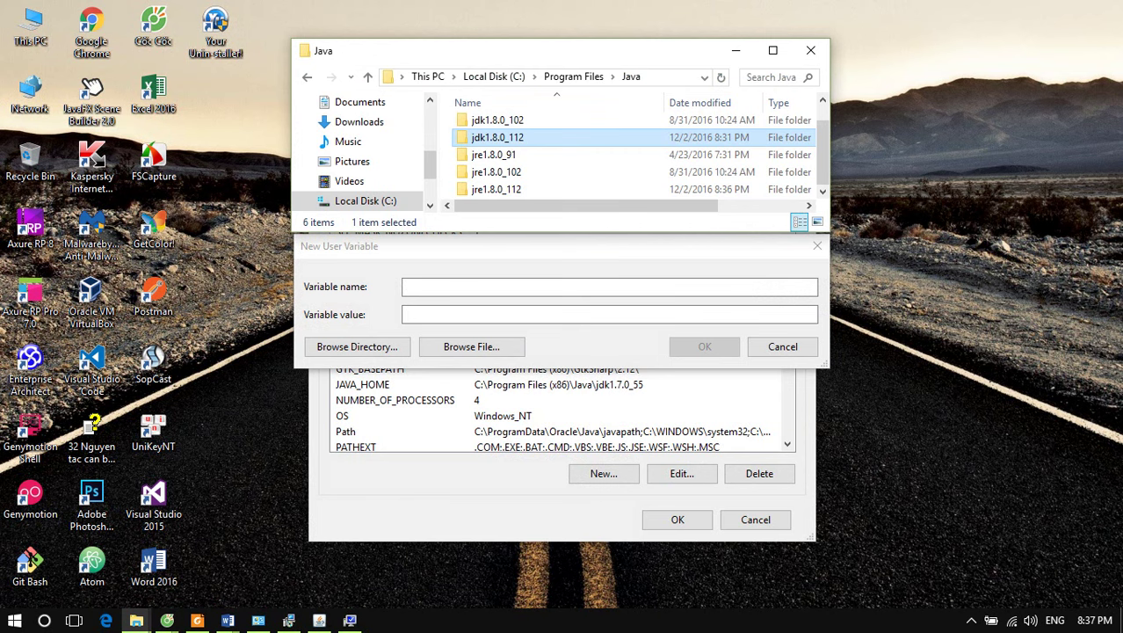
pyautogui.click(773, 50)
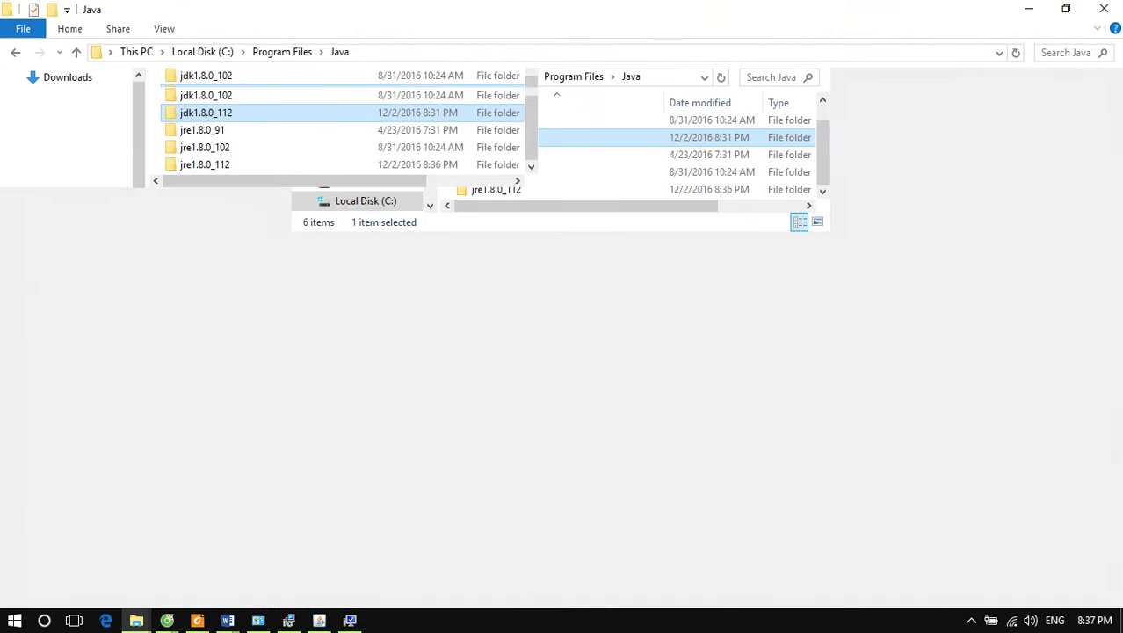
pyautogui.hotkey('alt', 'd')
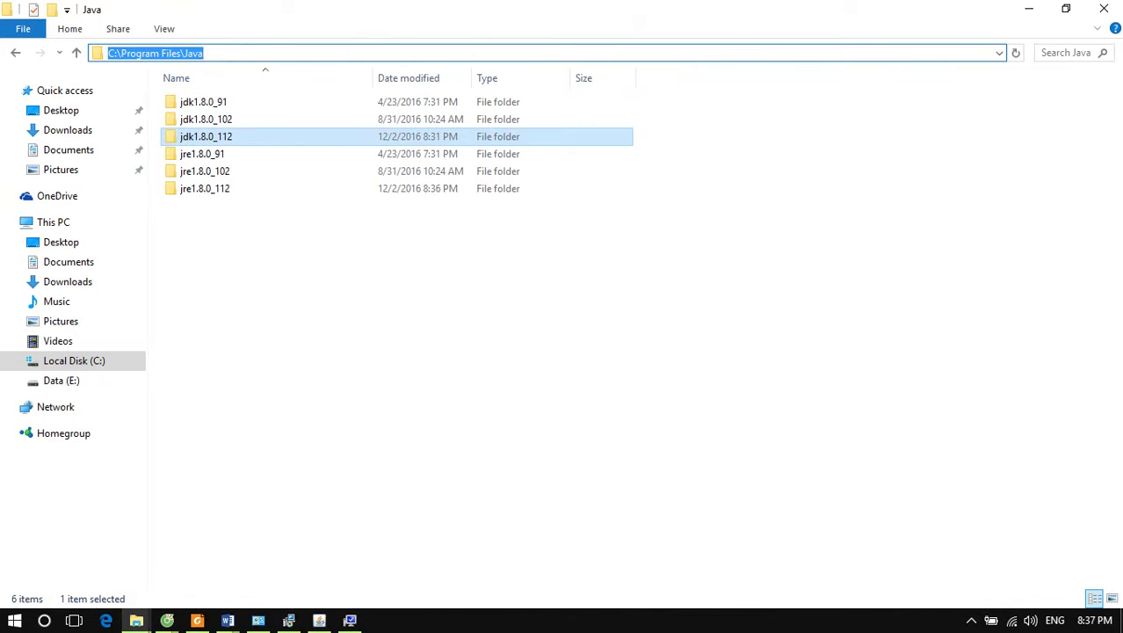
pyautogui.press('Return')
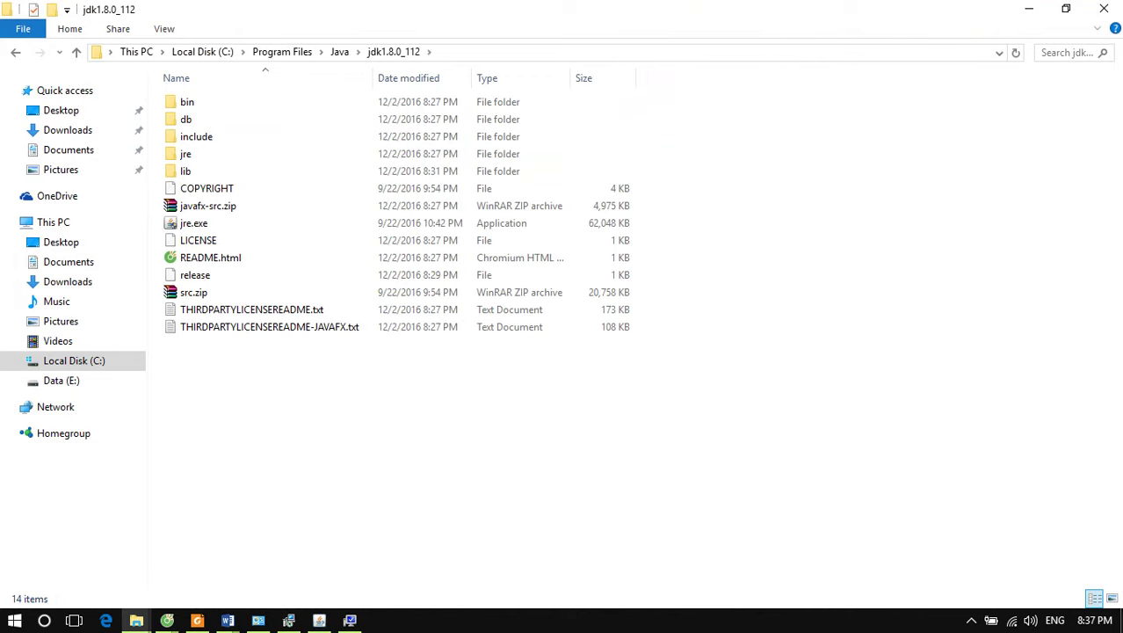
pyautogui.click(454, 52)
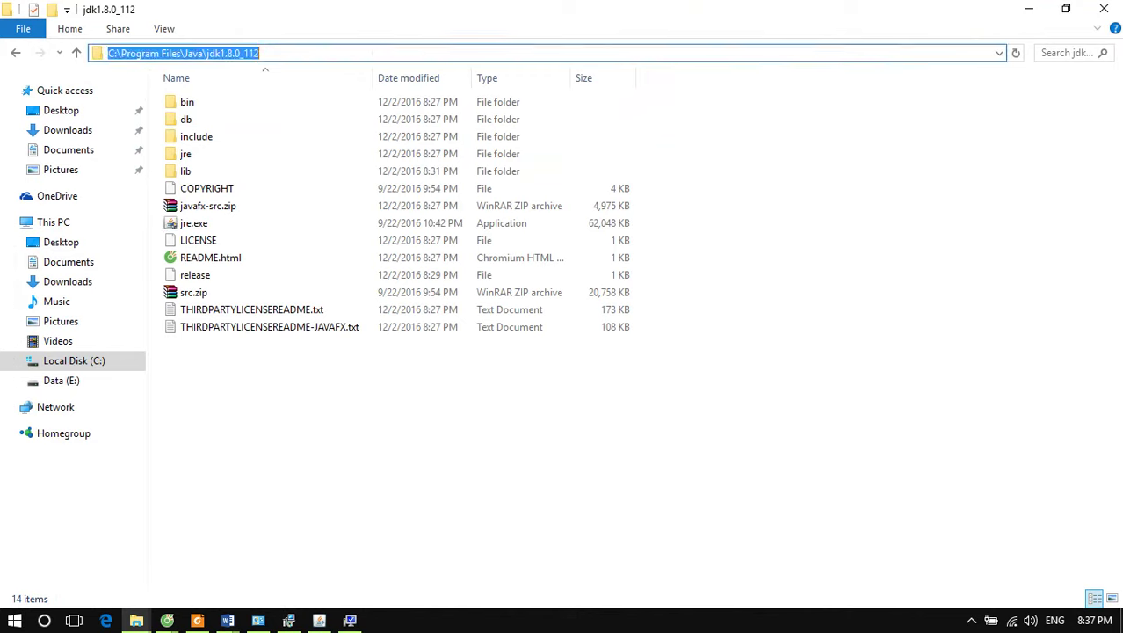
pyautogui.rightClick(205, 54)
pyautogui.click(245, 107)
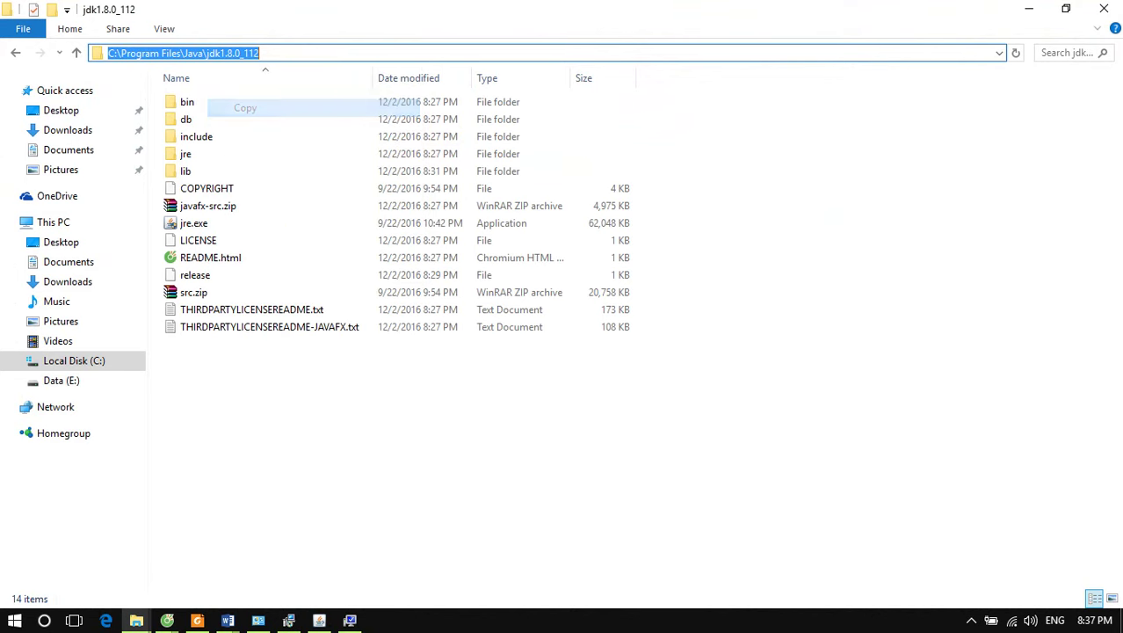
# Try to define a user variable named JAVA_HOME with the copied path C:\Program Files\Java\jdk1.8.0_112 as its value.
pyautogui.moveTo(319, 620)
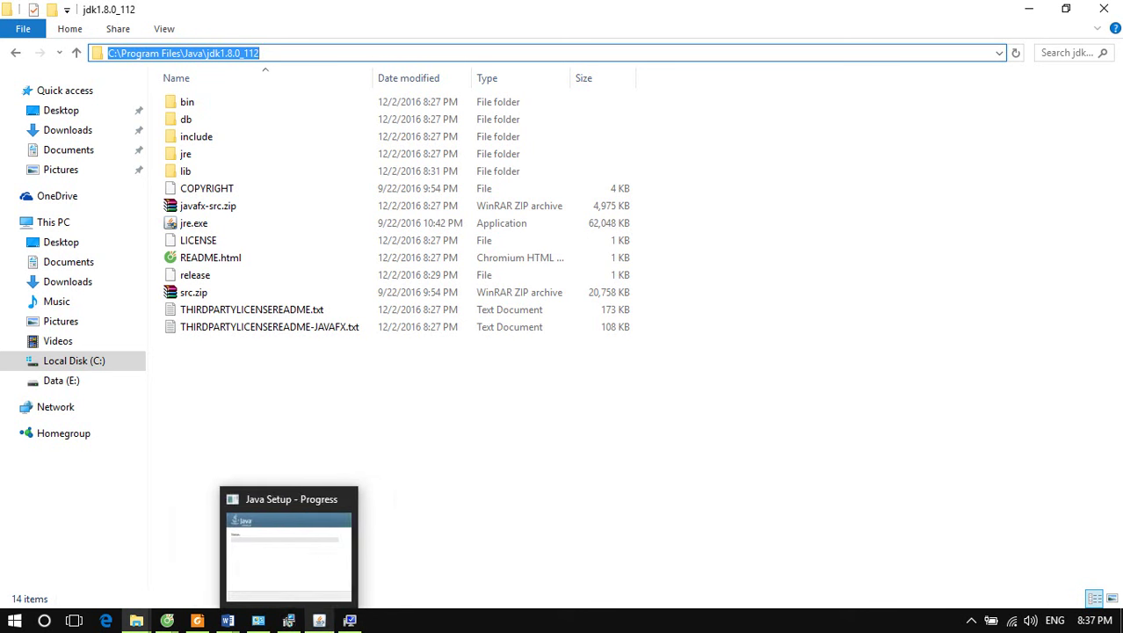
pyautogui.click(257, 620)
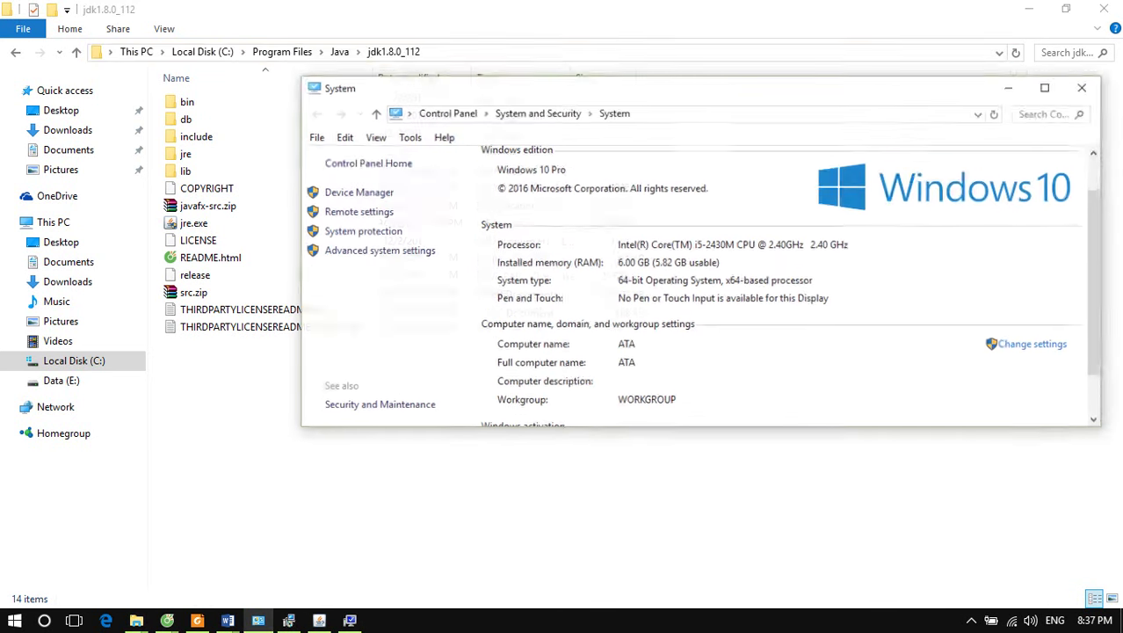
pyautogui.click(350, 620)
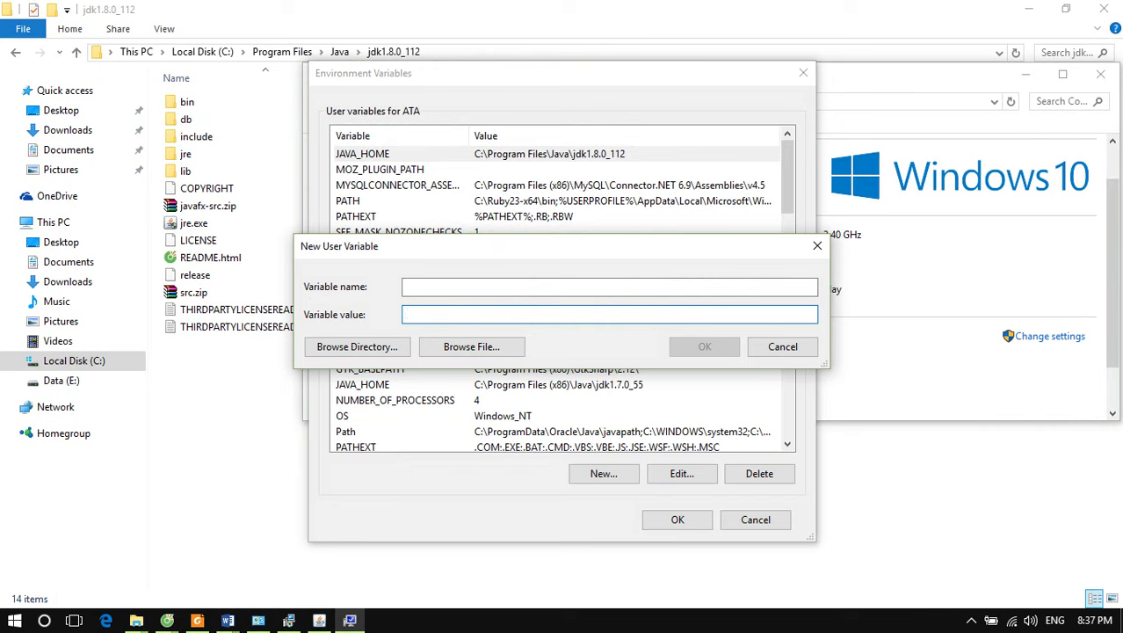
pyautogui.hotkey('ctrl', 'v')
pyautogui.click(407, 286)
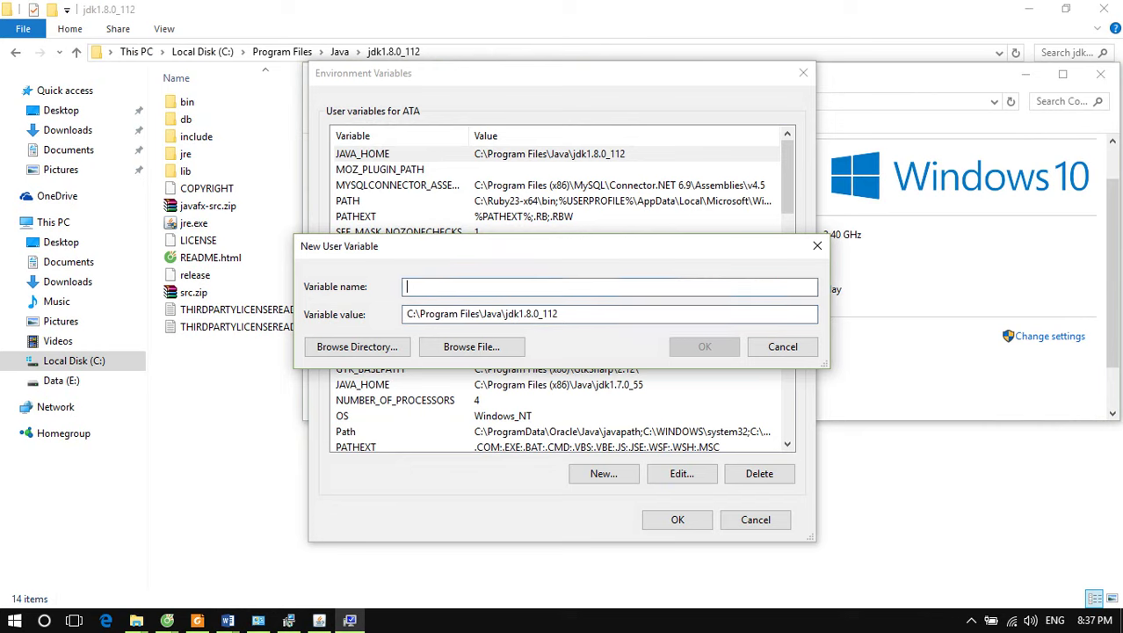
pyautogui.write('JA')
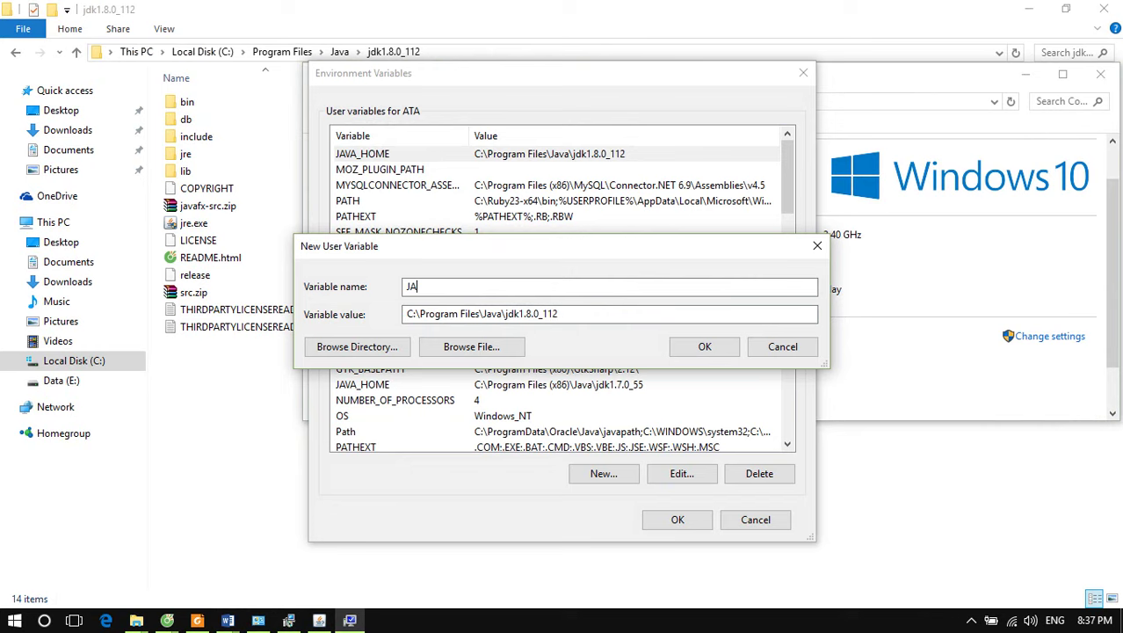
pyautogui.write('VA_HOME')
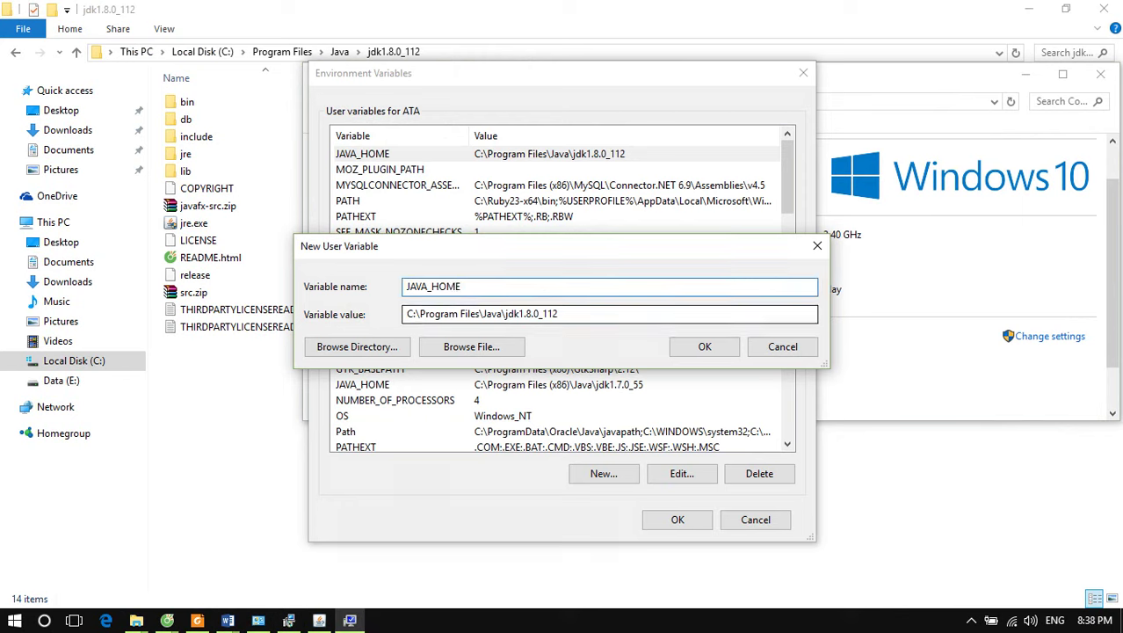
pyautogui.click(782, 346)
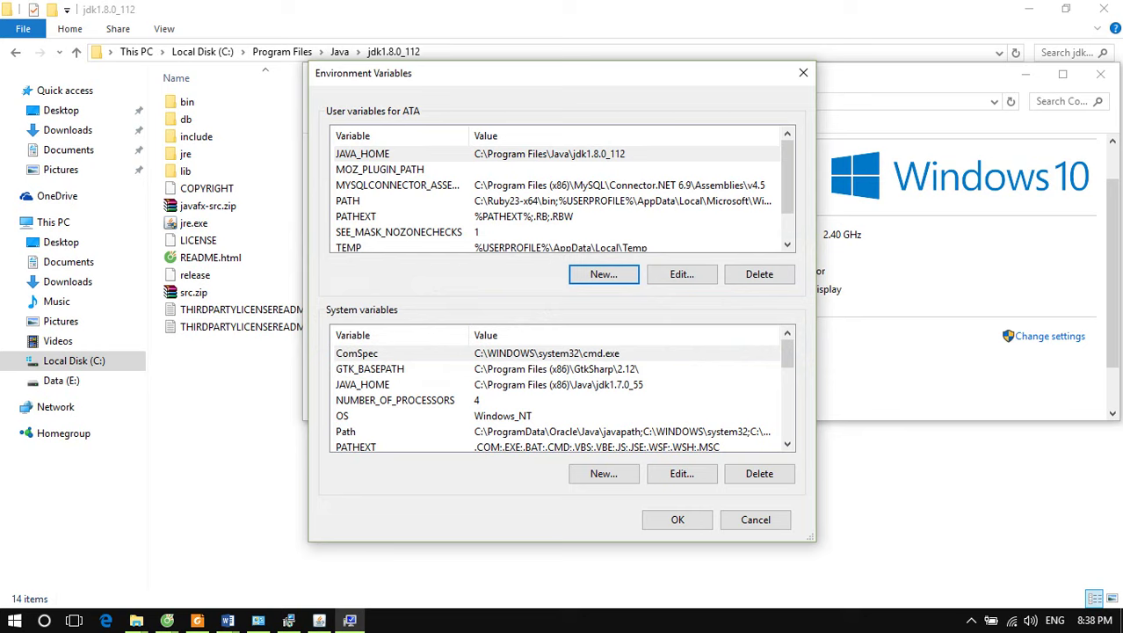
# Open the Path system variable for editing and select its existing C:\Program Files\Java\jdk1.8.0_112\bin entry.
pyautogui.scroll(-1, 562, 391)
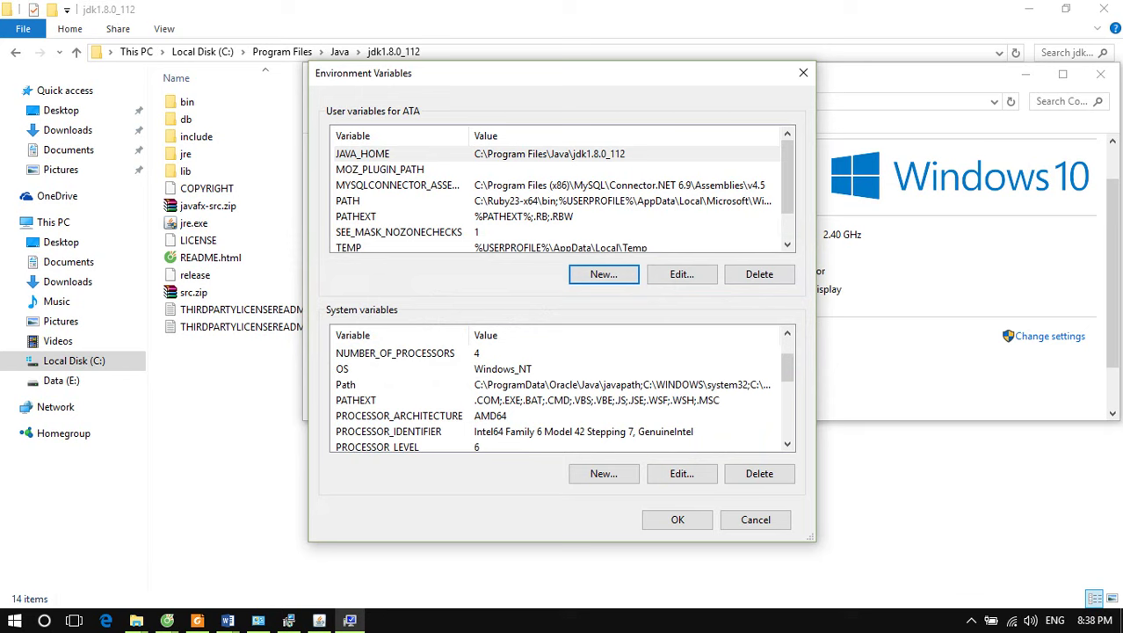
pyautogui.click(554, 384)
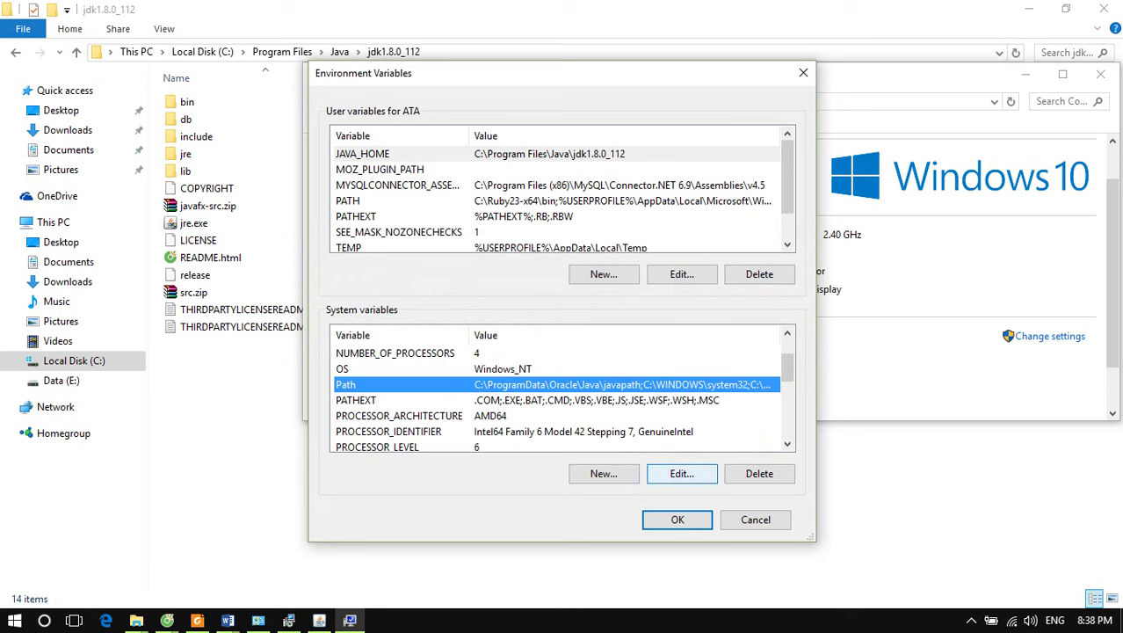
pyautogui.click(681, 473)
pyautogui.scroll(-1, 518, 299)
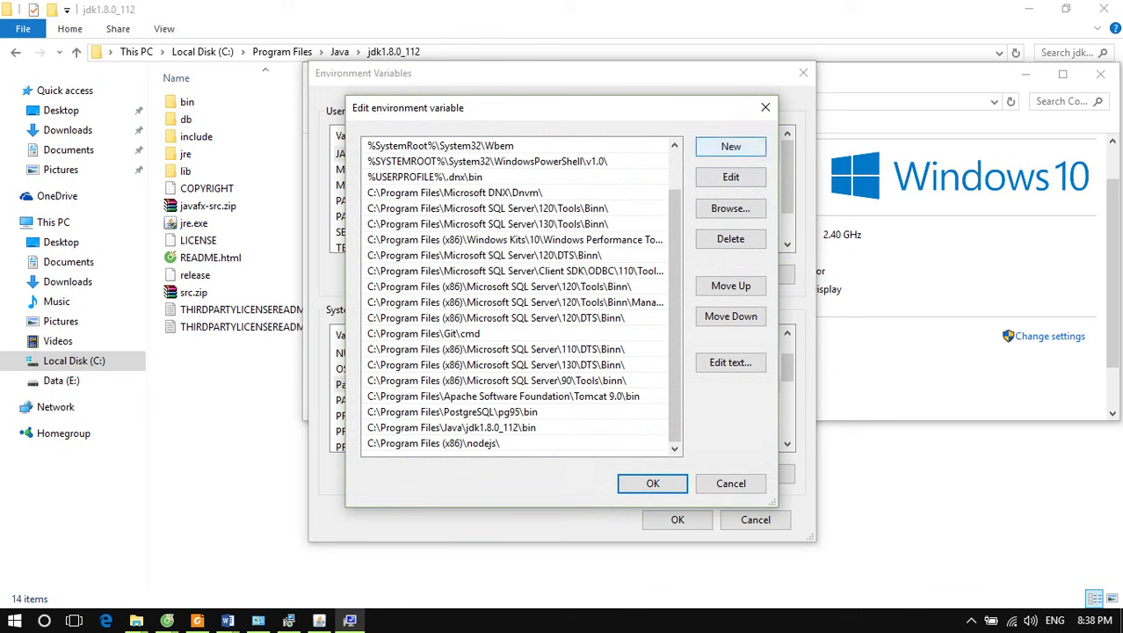
pyautogui.click(730, 146)
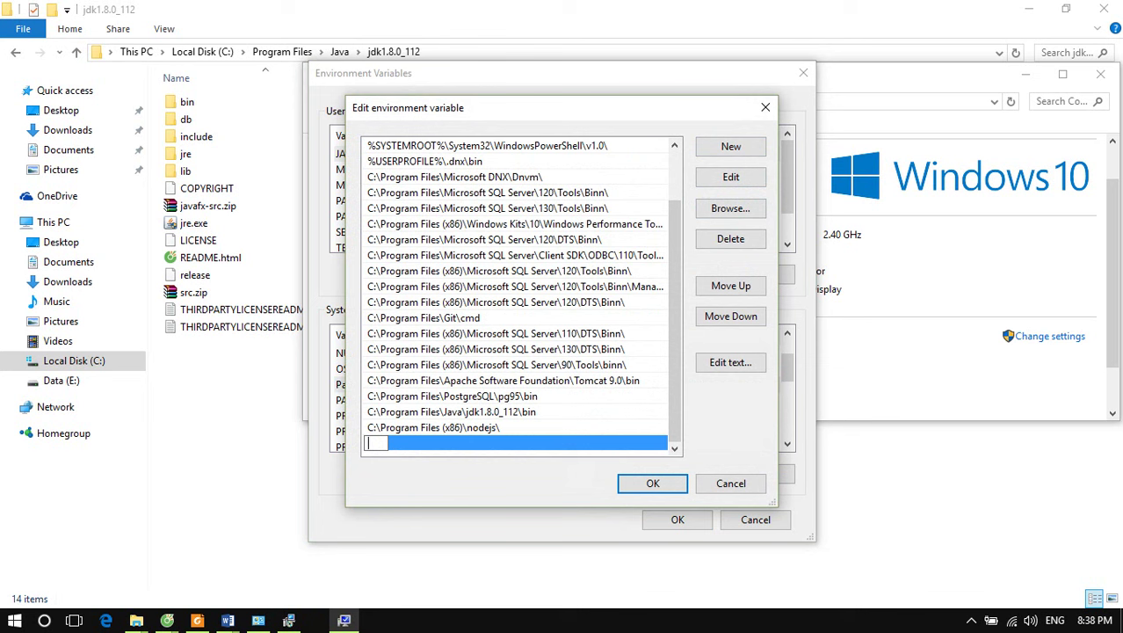
pyautogui.click(450, 411)
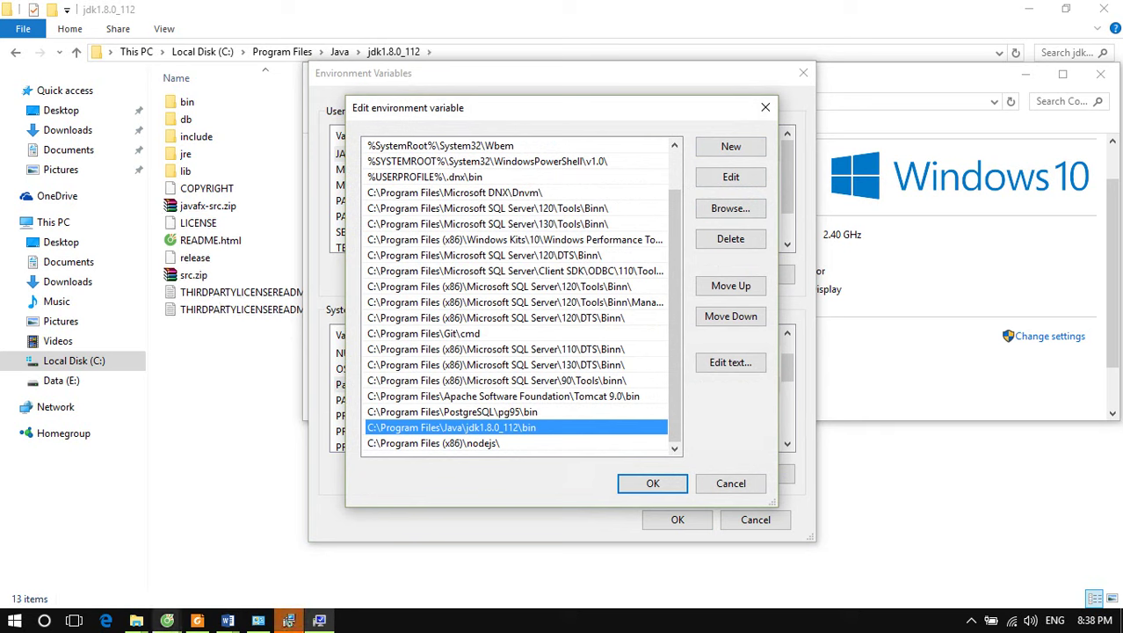
# Copy the full path of the bin folder inside jdk1.8.0_112 in File Explorer and minimize the Explorer windows.
pyautogui.click(136, 620)
pyautogui.click(253, 549)
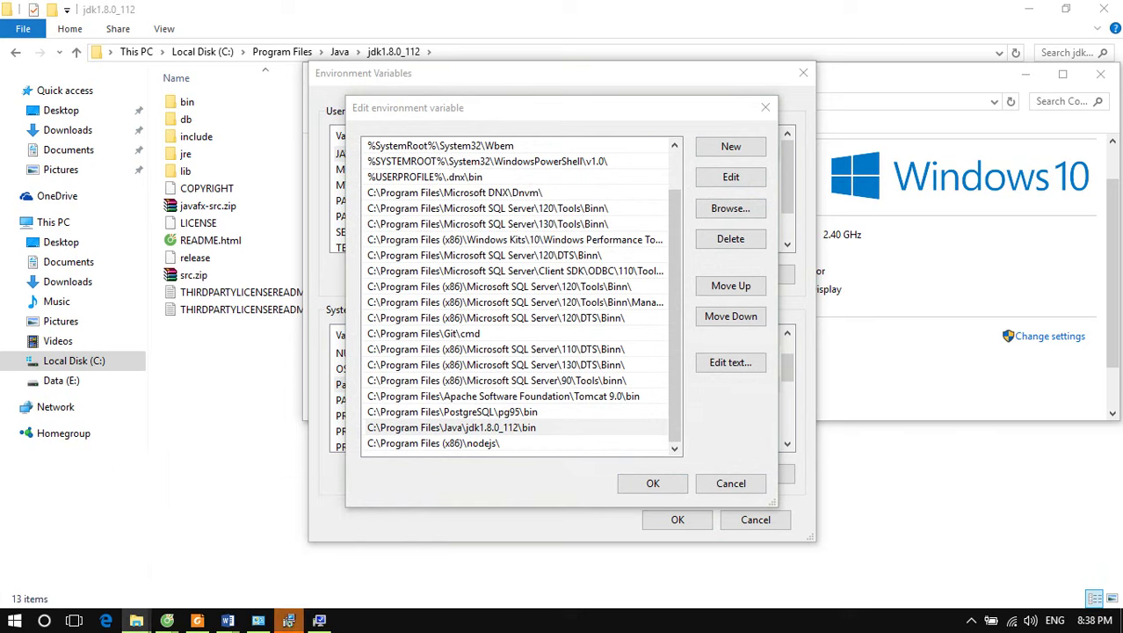
pyautogui.click(136, 620)
pyautogui.click(86, 549)
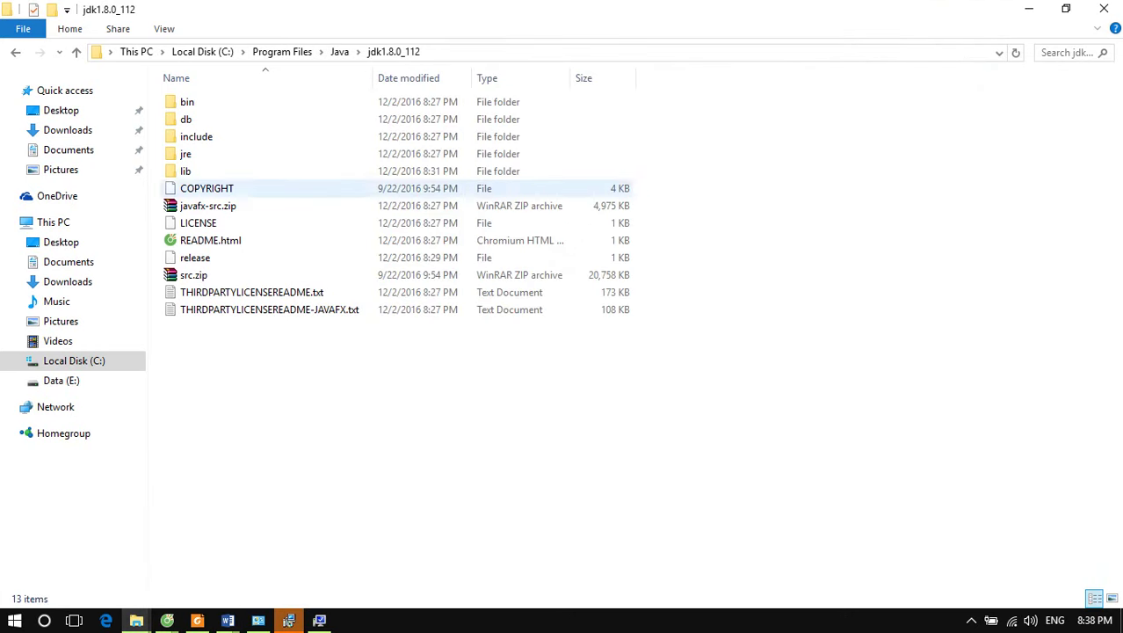
pyautogui.doubleClick(188, 102)
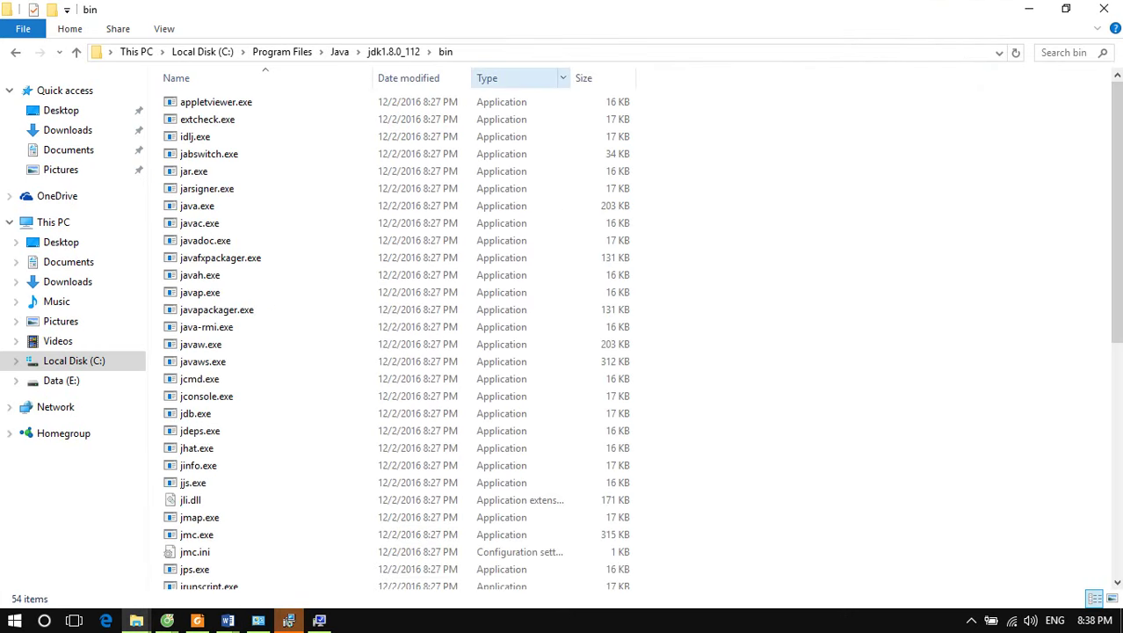
pyautogui.click(518, 52)
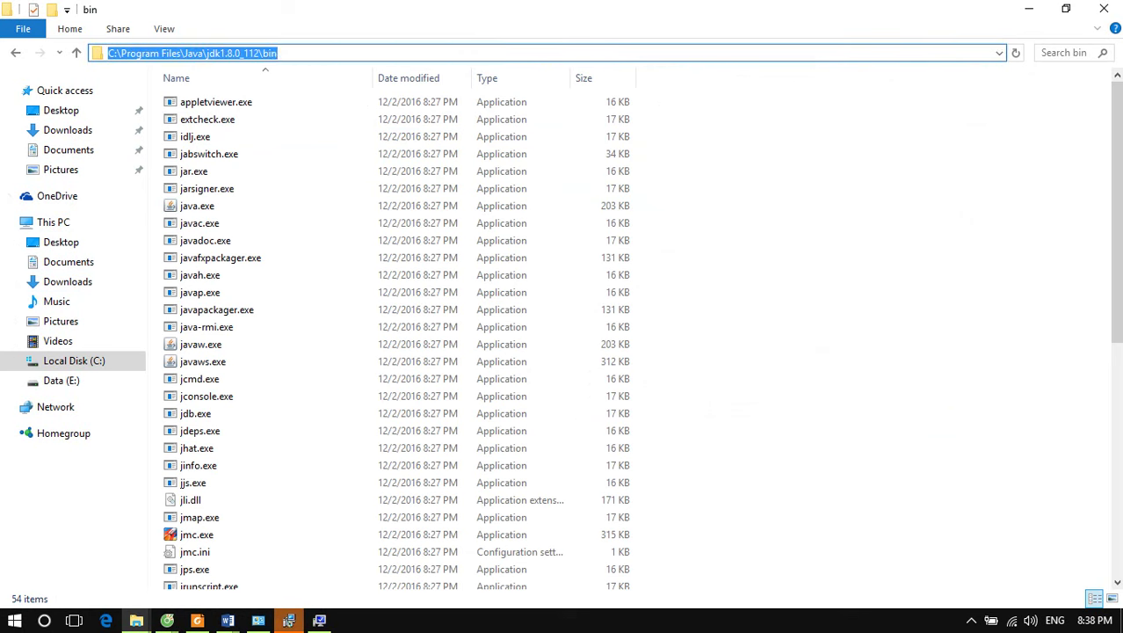
pyautogui.rightClick(269, 53)
pyautogui.click(306, 102)
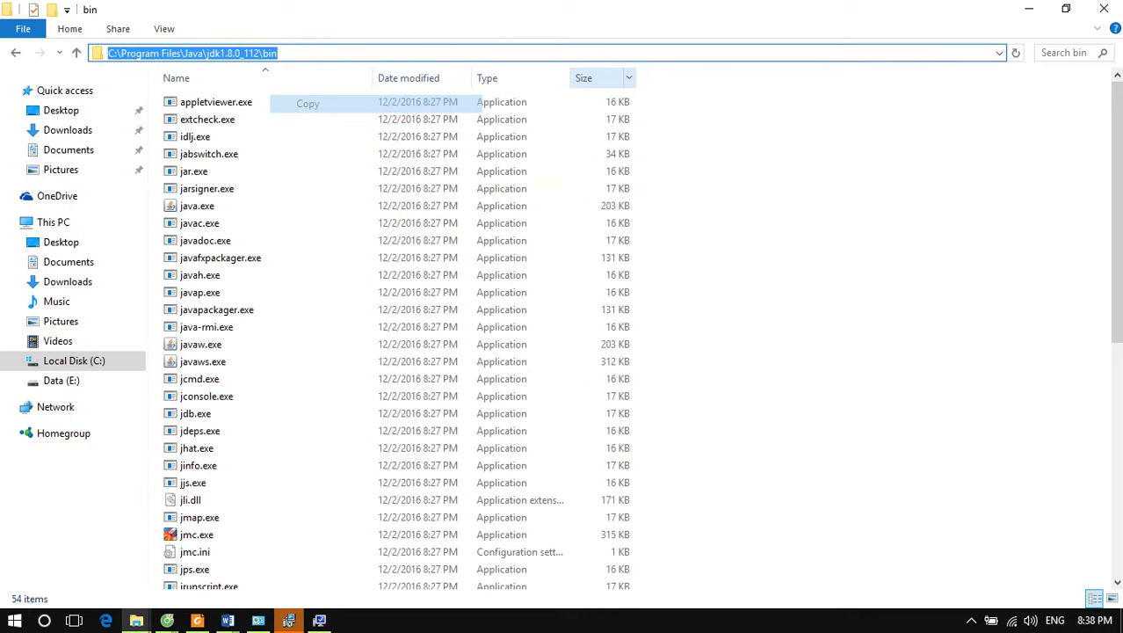
pyautogui.click(1029, 8)
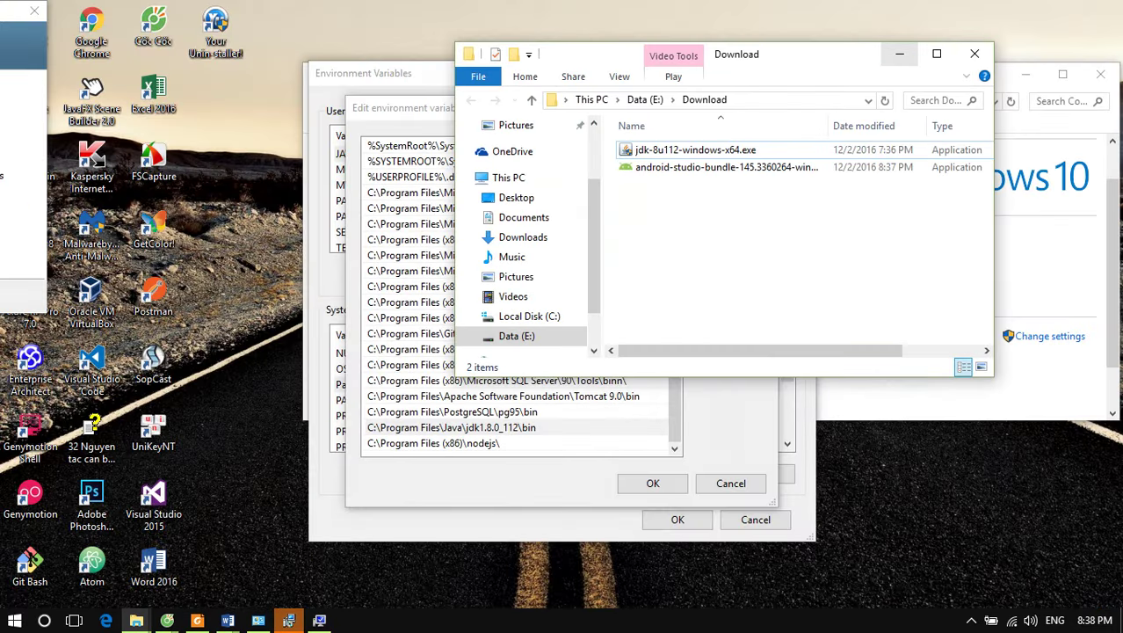
pyautogui.click(898, 54)
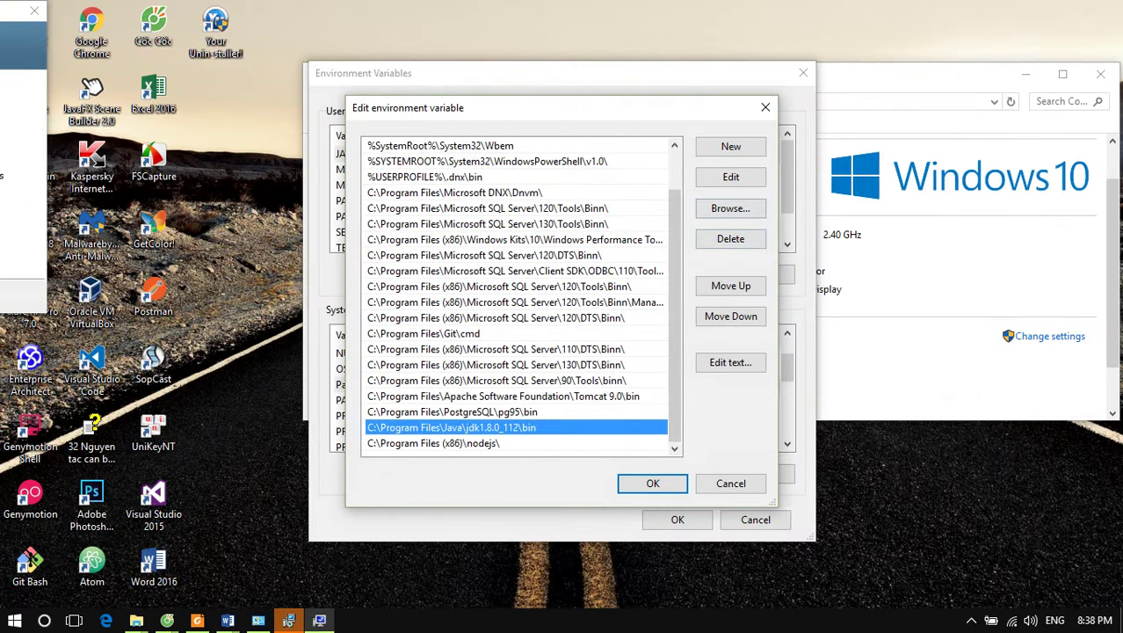
# Try to add another entry to Path and minimize the Android Studio and System windows.
pyautogui.click(730, 146)
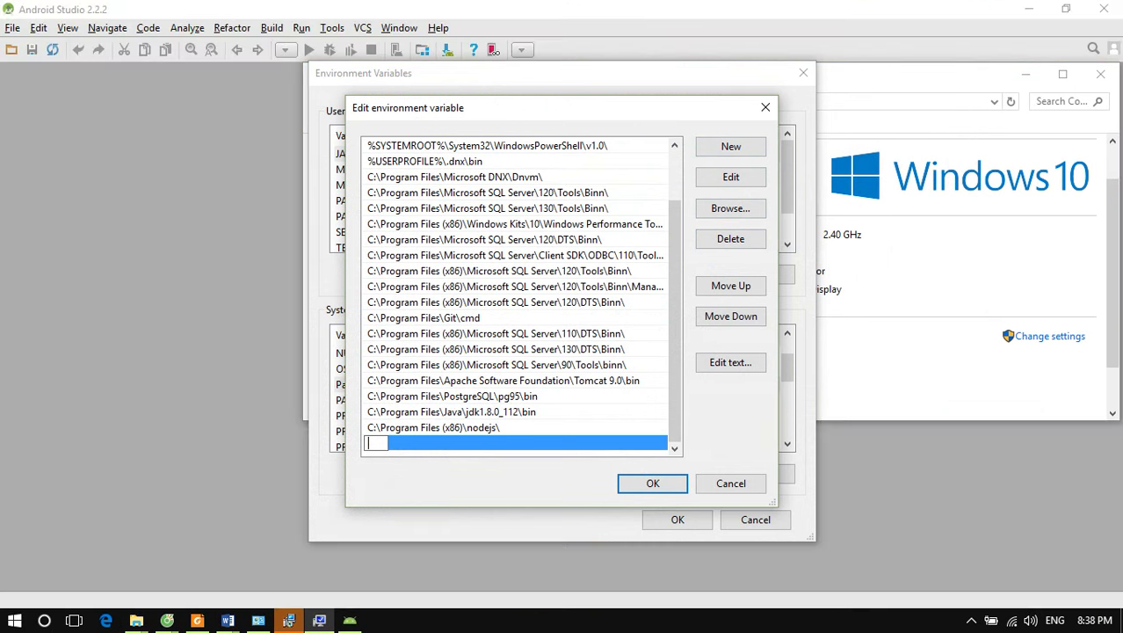
pyautogui.click(1027, 9)
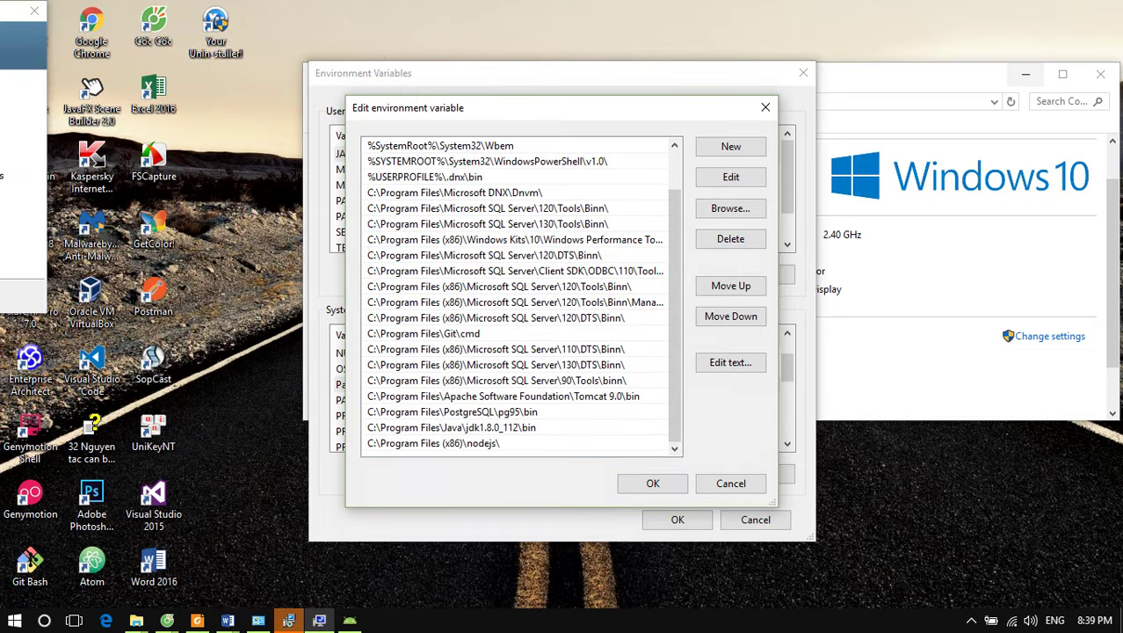
pyautogui.click(1025, 74)
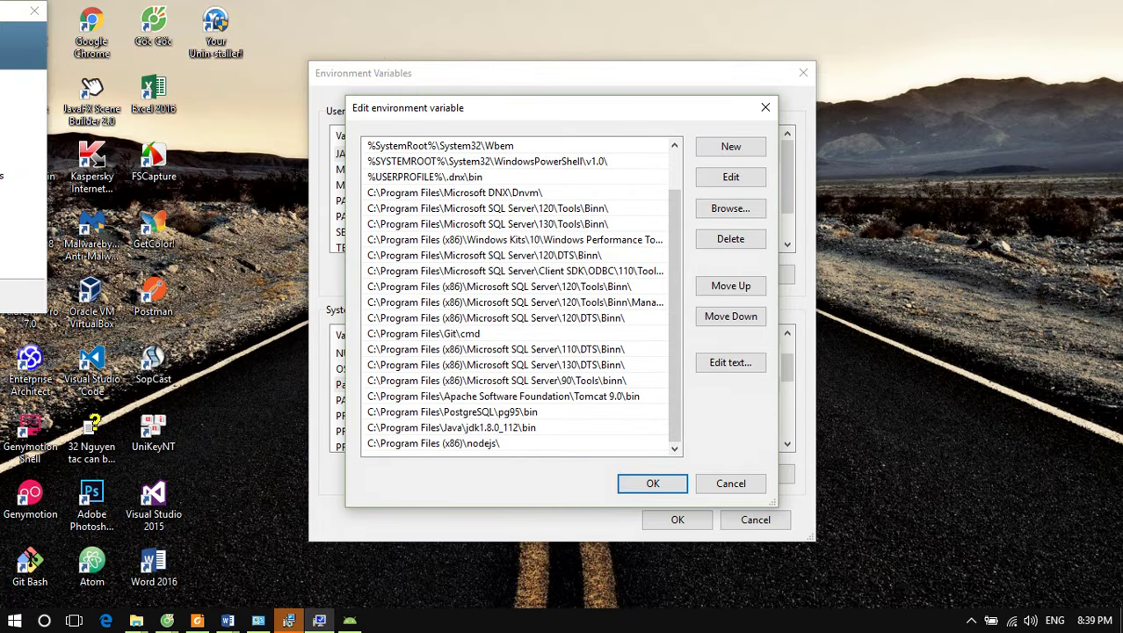
# Keep the C:\Program Files\Java\jdk1.8.0_112\bin entry in Path and save the environment variable changes.
pyautogui.click(515, 427)
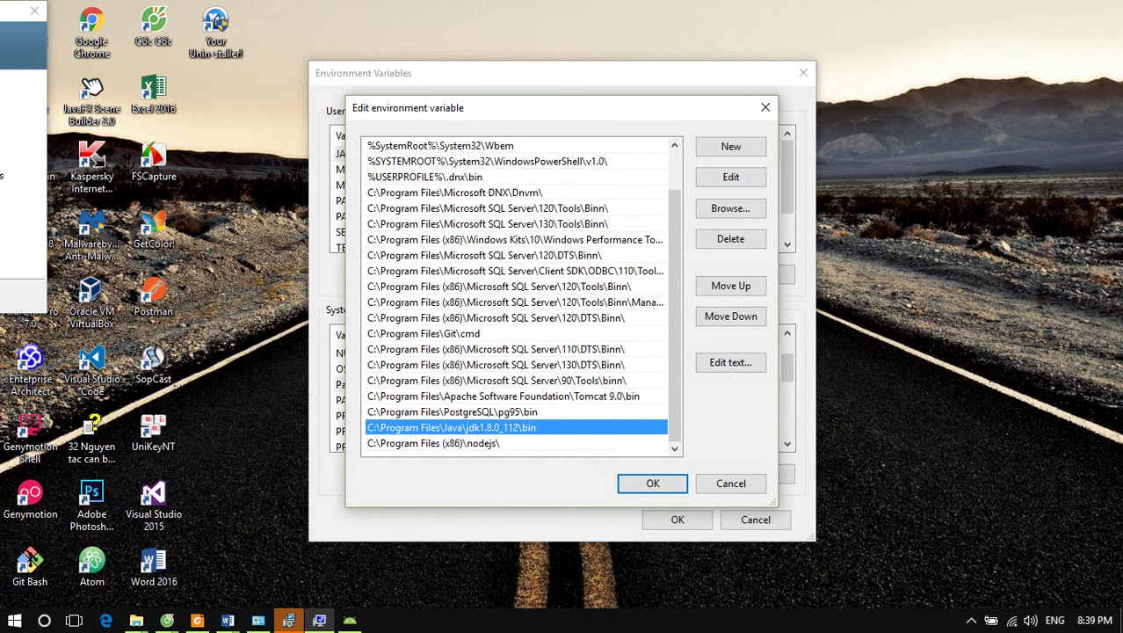
pyautogui.click(652, 484)
pyautogui.click(677, 520)
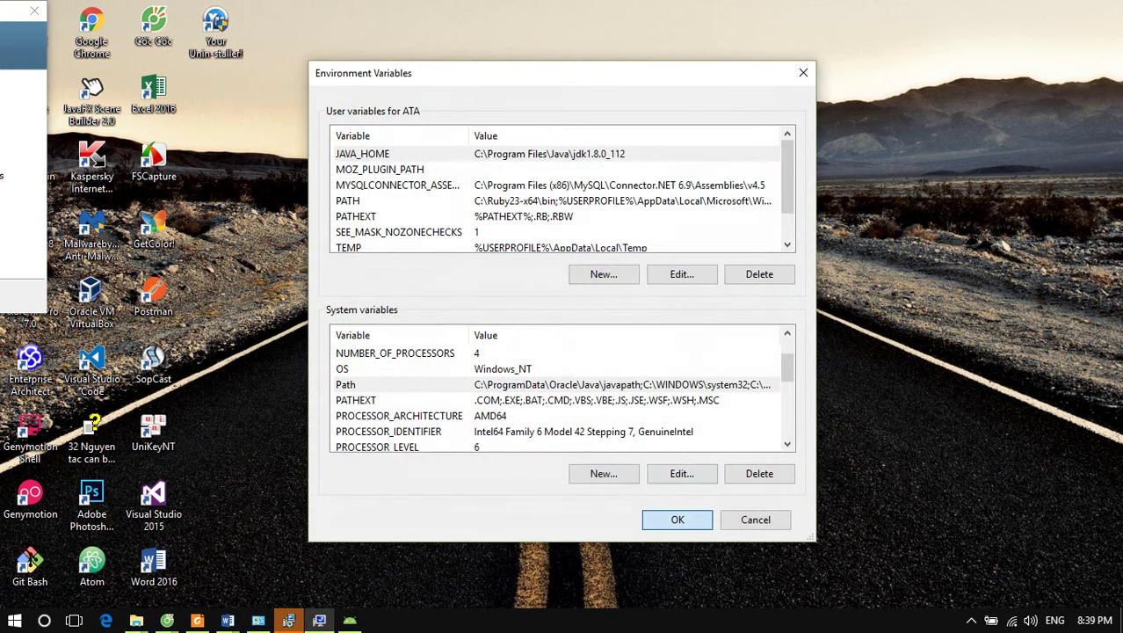
# Accept the system properties and close the completed Java SE Development Kit 8 Update 112 installer.
pyautogui.moveTo(13, 10); pyautogui.dragTo(484, 53)
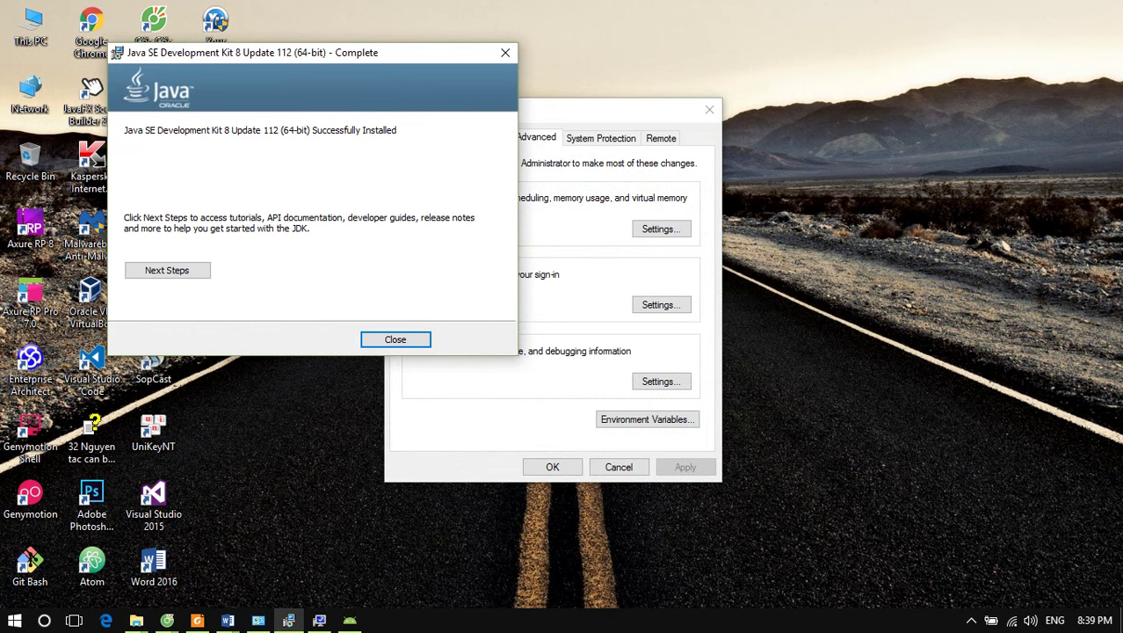
pyautogui.click(552, 466)
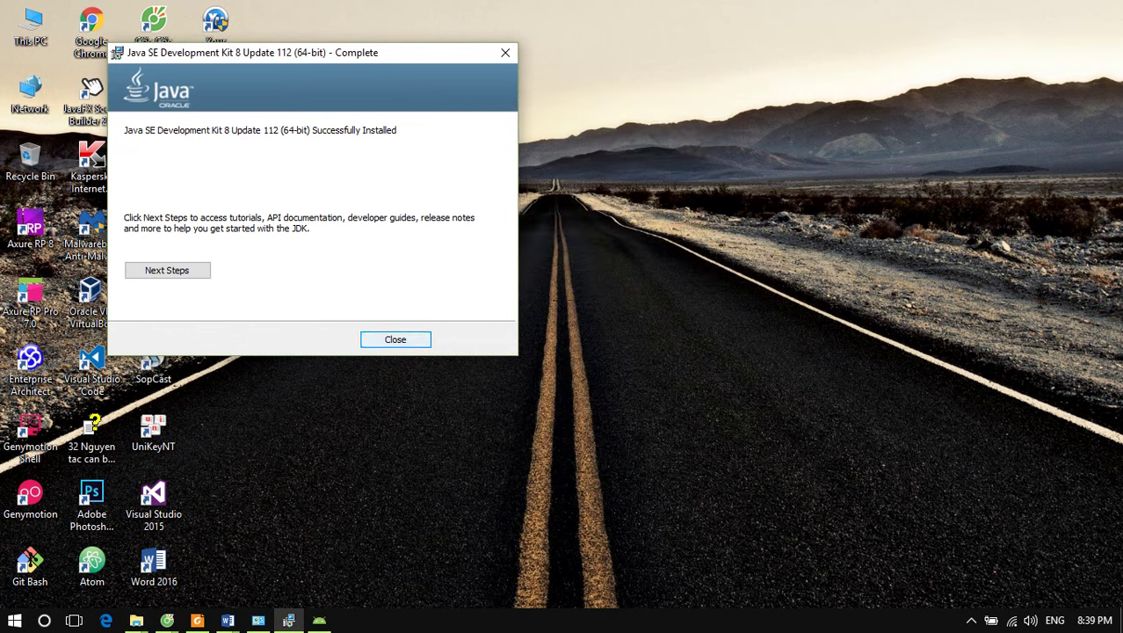
pyautogui.press('Return')
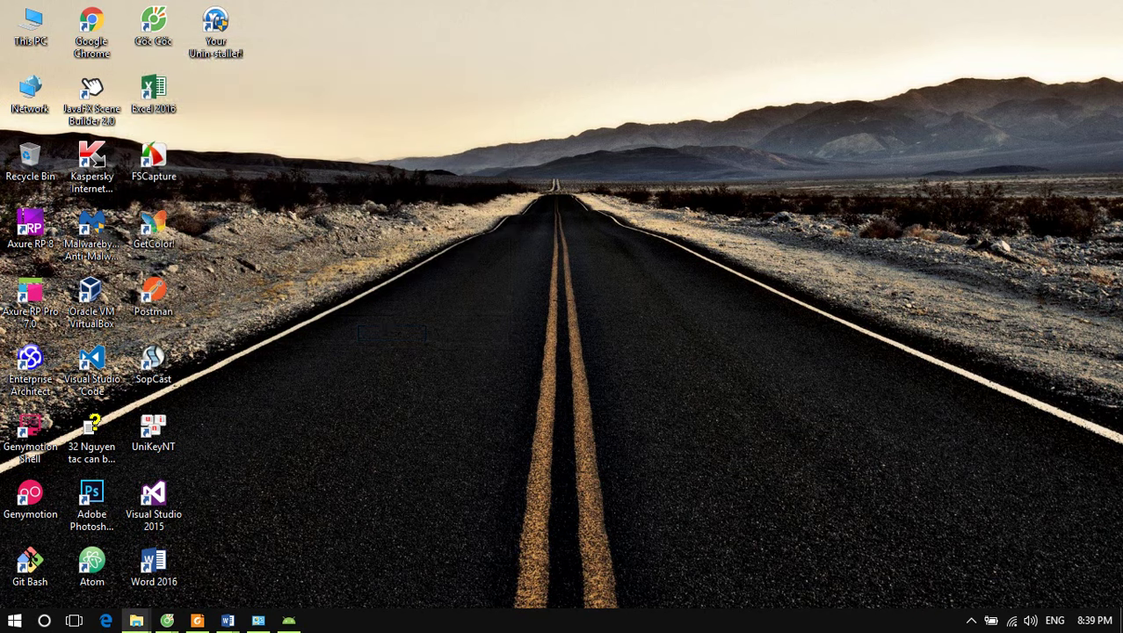